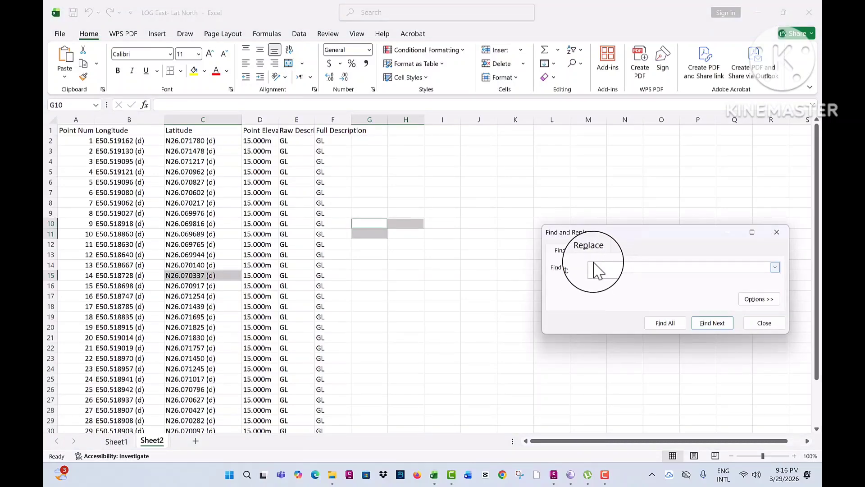
Step: Try to replace every "E" with nothing in the currently selected cells
text(E)
click(581, 250)
click(592, 283)
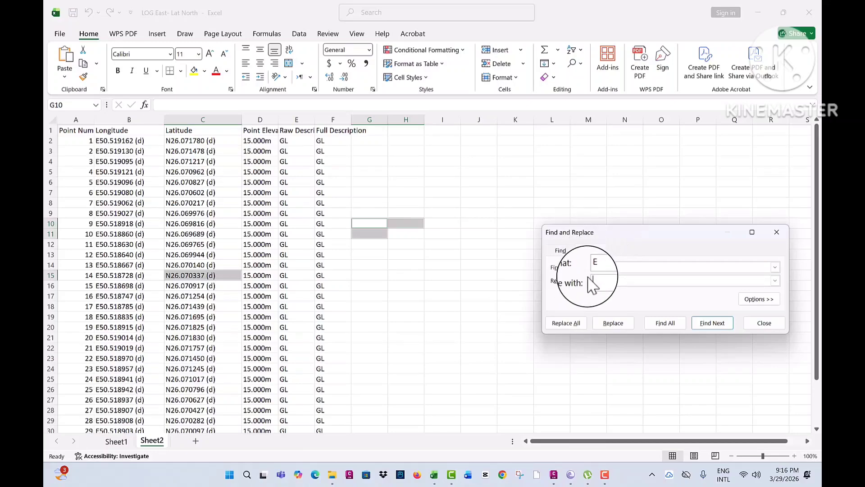
click(569, 324)
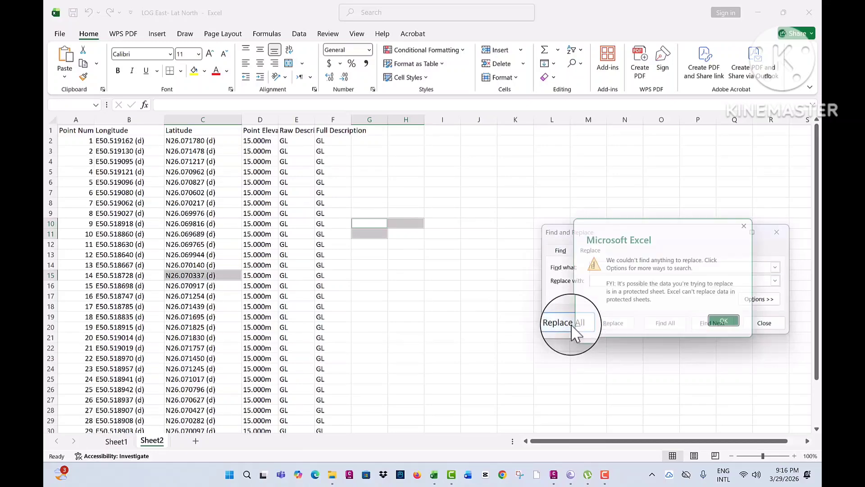
click(730, 328)
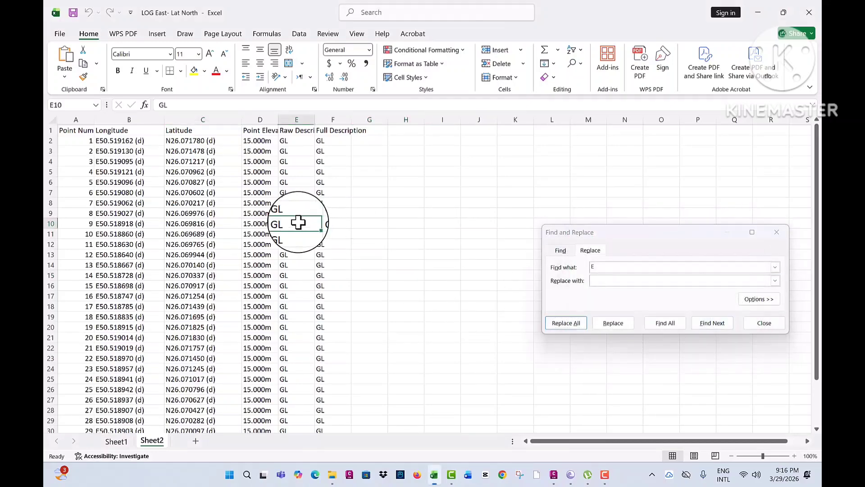
Step: Replace every "E" in the Longitude column with nothing
click(129, 119)
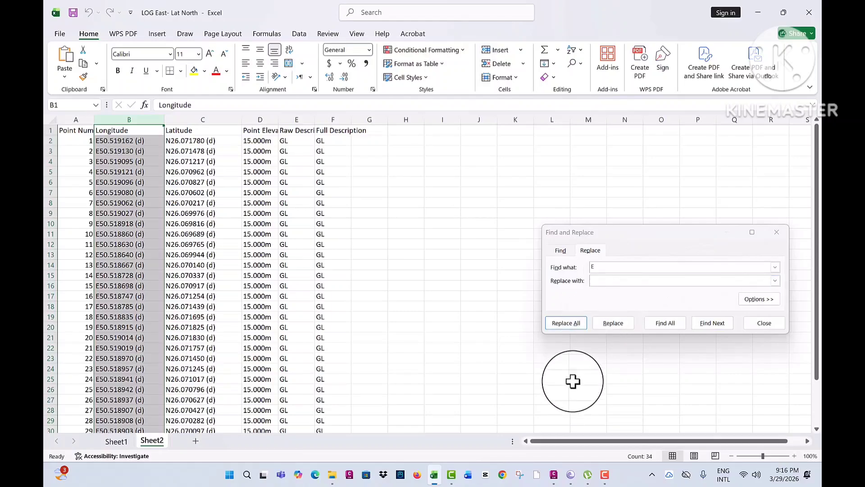
click(567, 324)
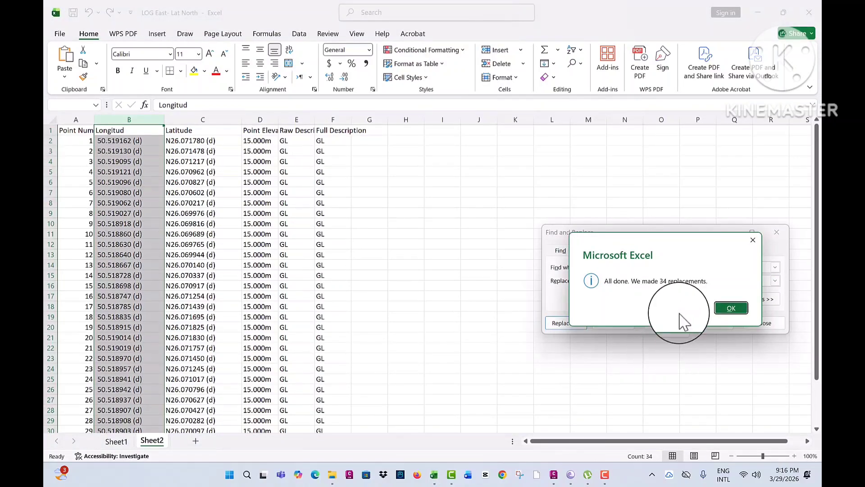
click(731, 306)
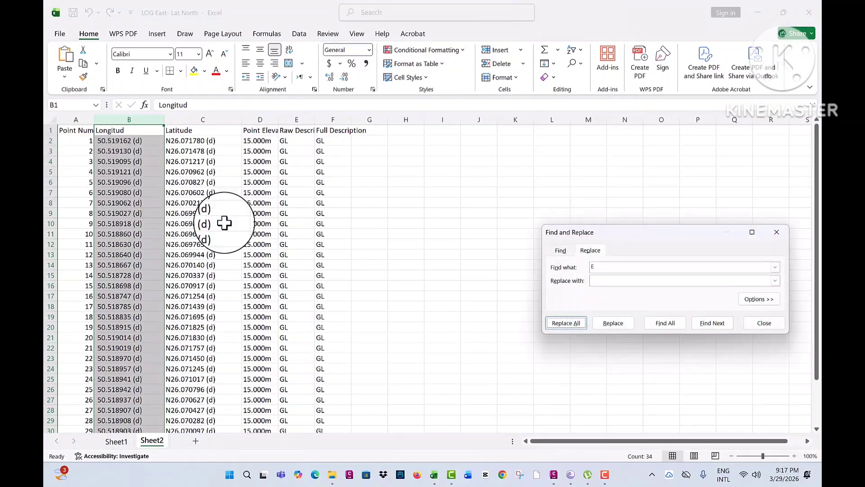
Step: Close Find and Replace and close the workbook without saving the changes
click(773, 231)
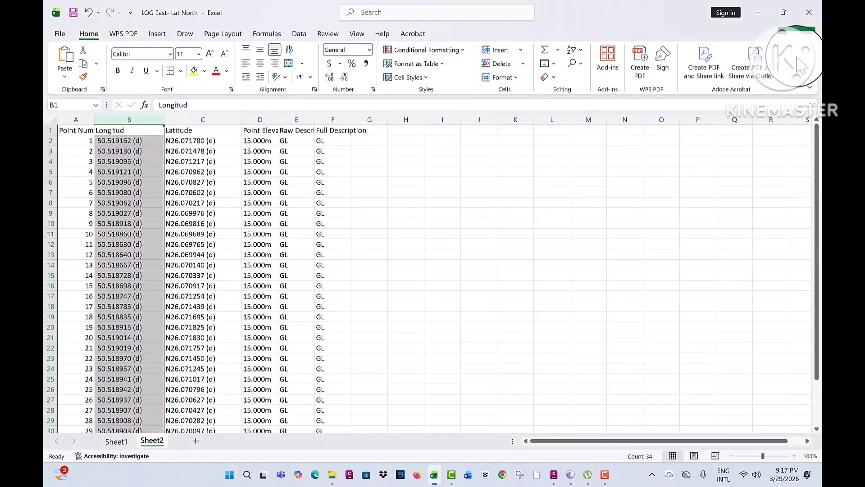
click(808, 12)
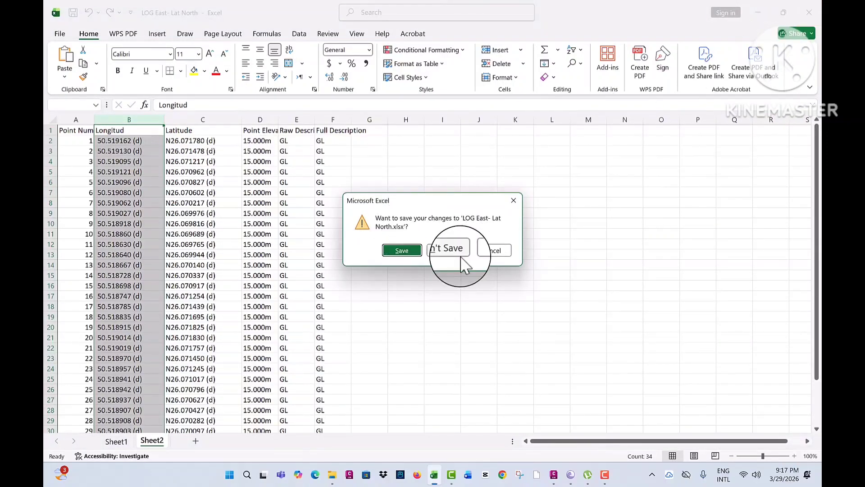
click(446, 250)
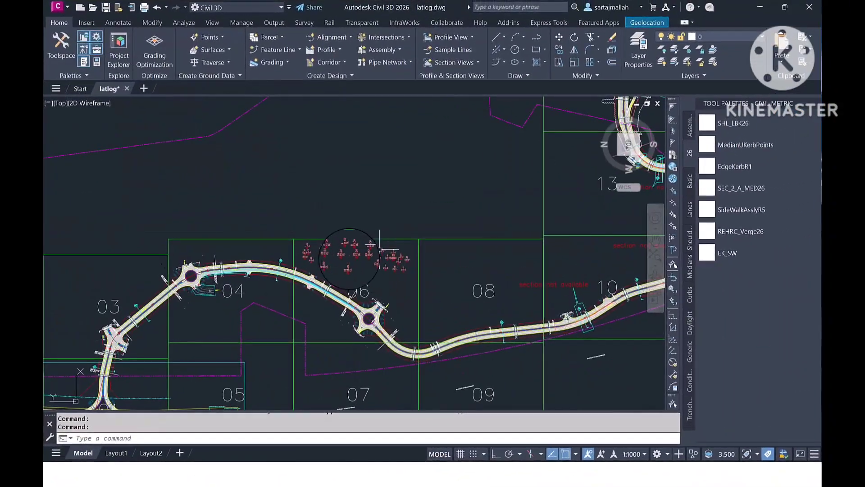
scroll(319, 228, up, 4)
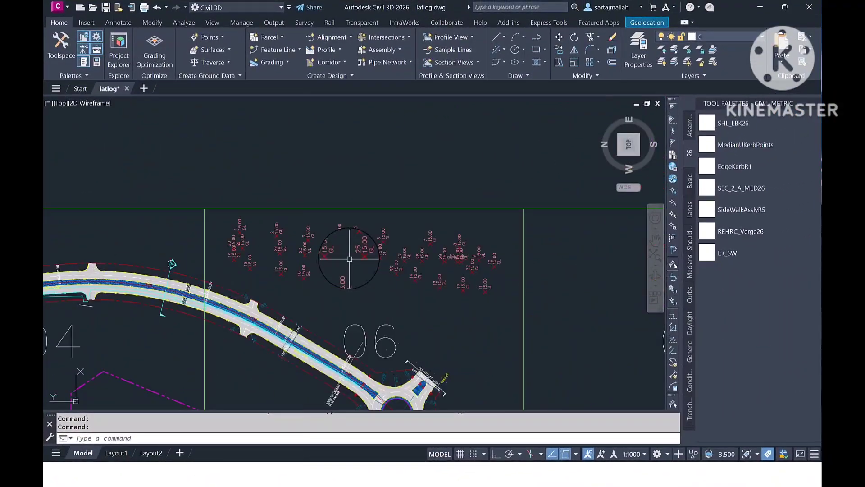
click(207, 38)
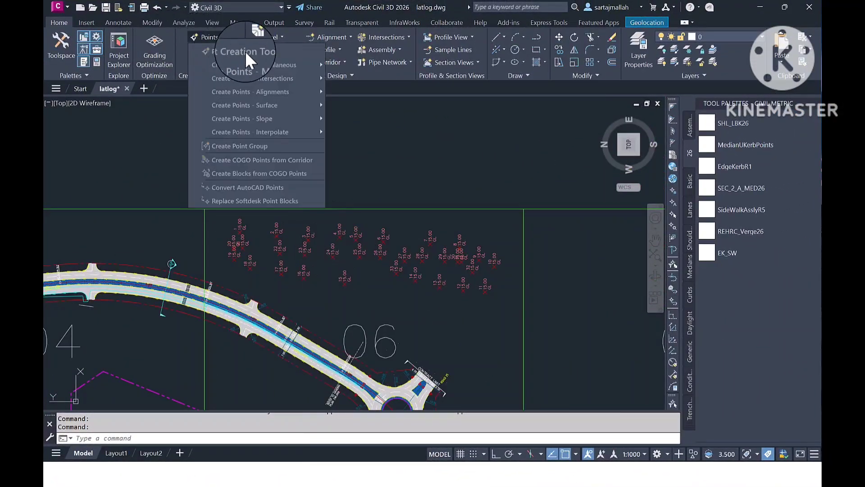
click(248, 48)
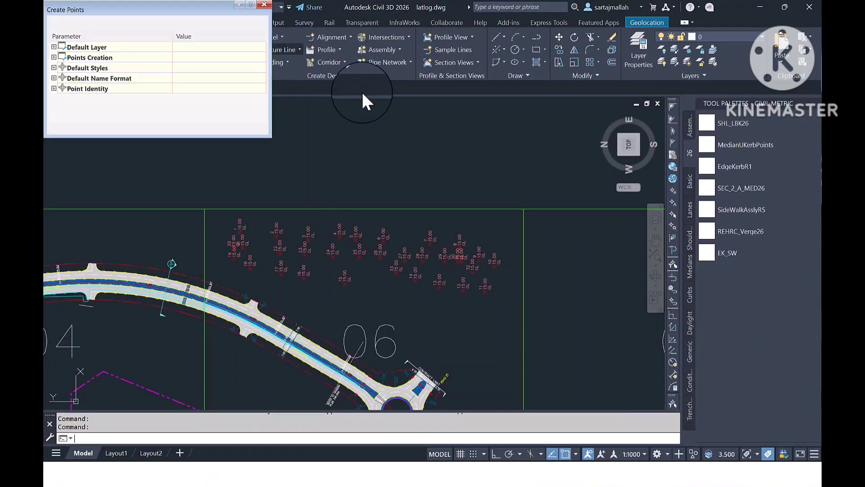
click(263, 2)
Step: Show the Toolspace settings for latlog and expand Point down to the list of Point File Formats
click(61, 40)
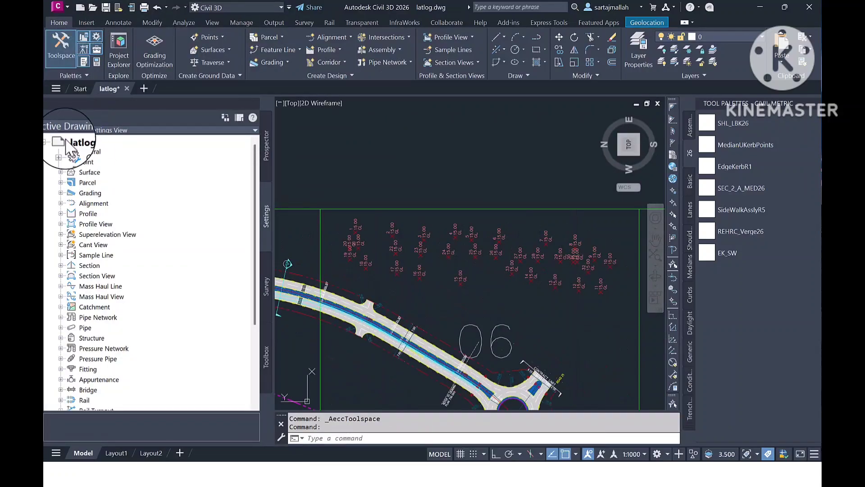
click(61, 162)
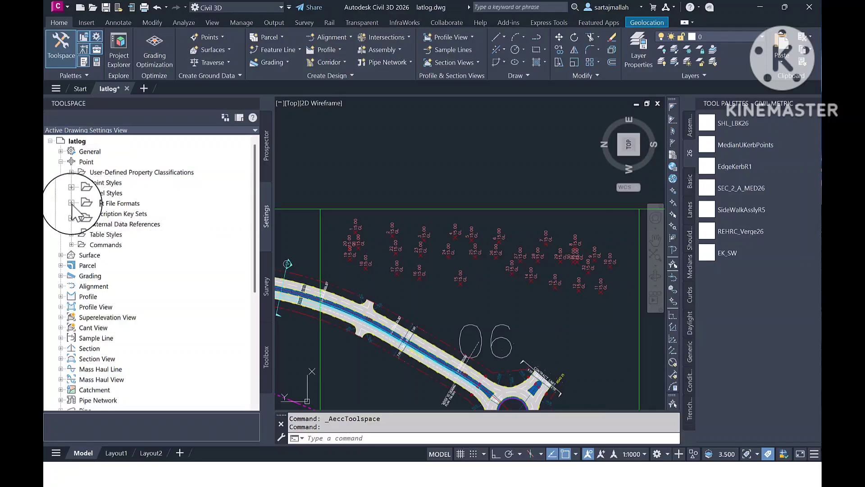
double_click(99, 204)
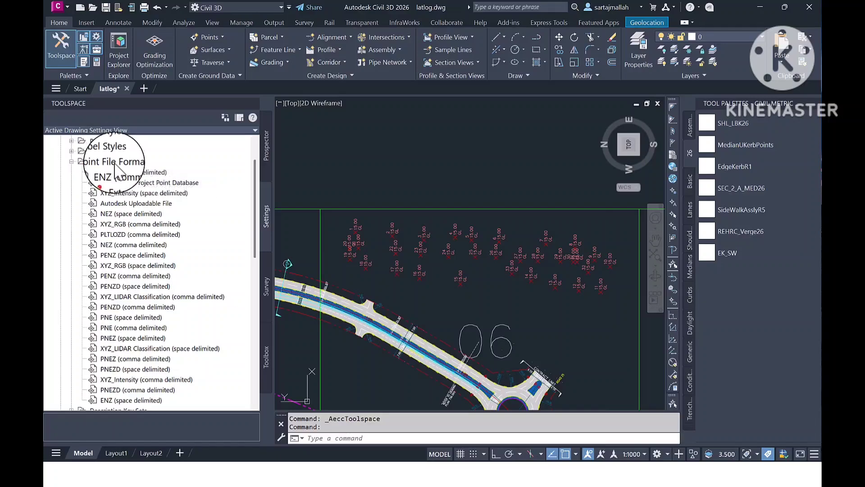
scroll(146, 232, down, 2)
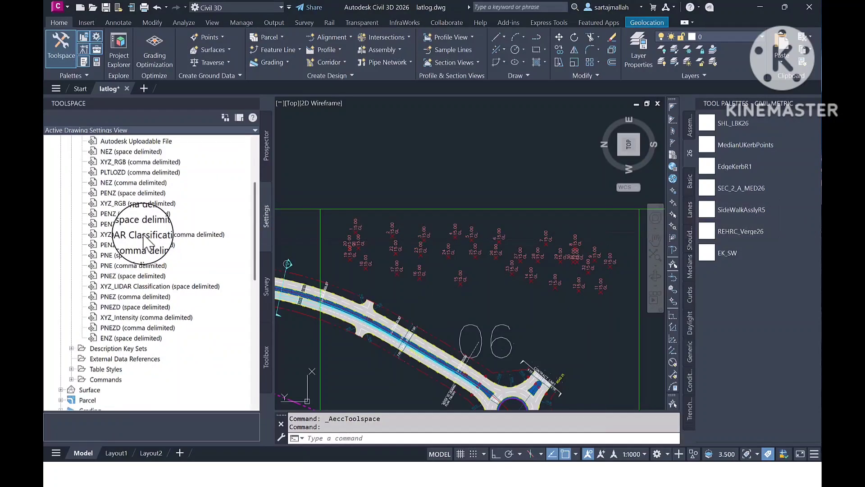
scroll(145, 231, up, 1)
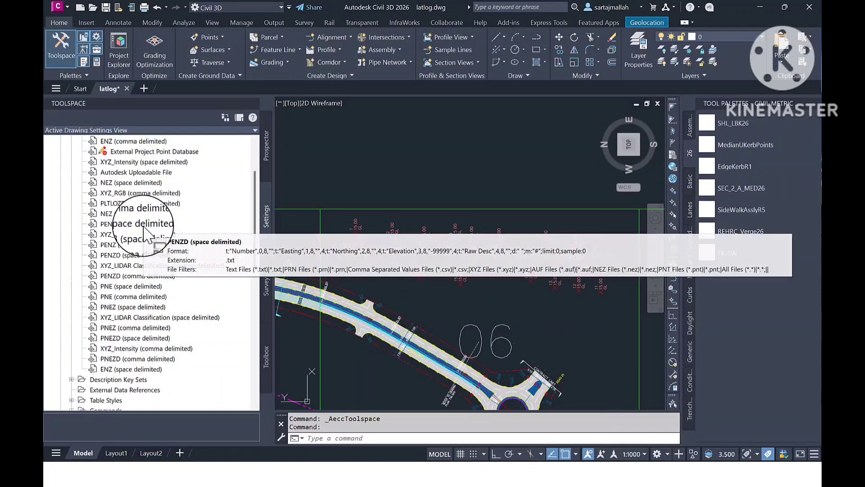
scroll(144, 225, up, 1)
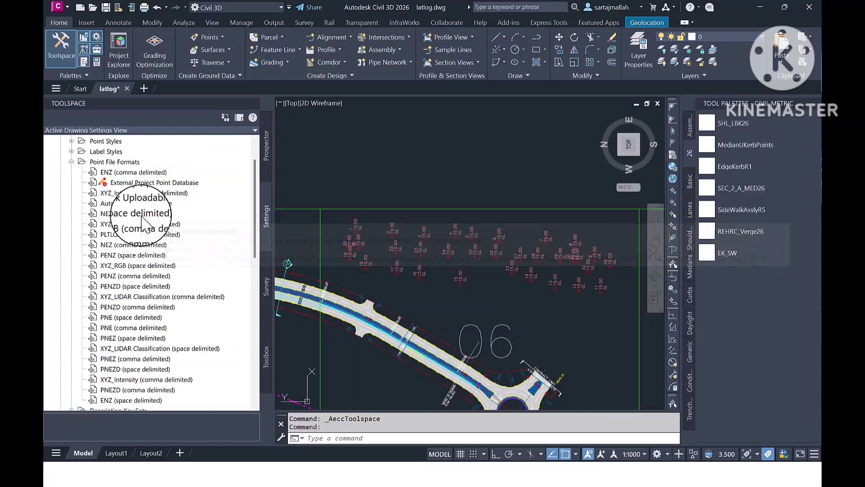
scroll(151, 229, down, 1)
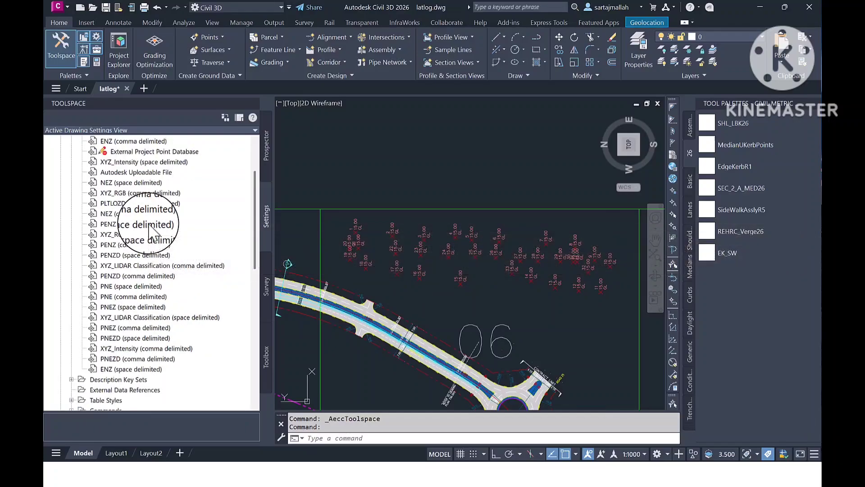
scroll(151, 231, up, 2)
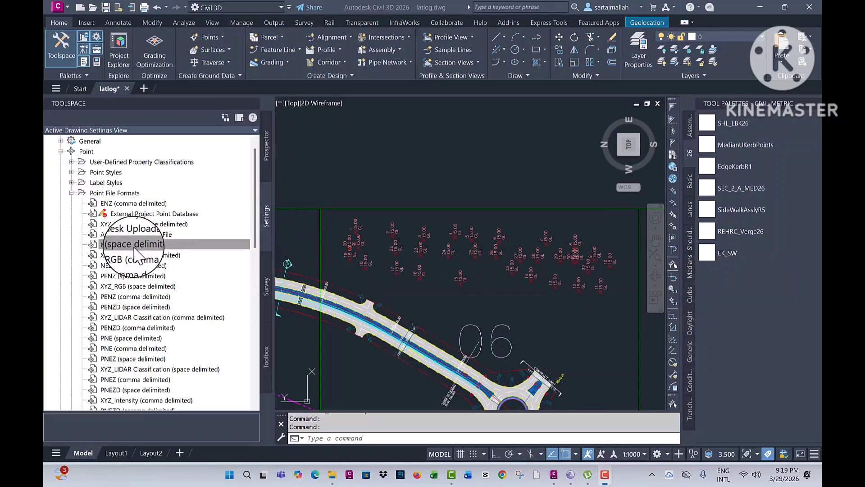
right_click(123, 194)
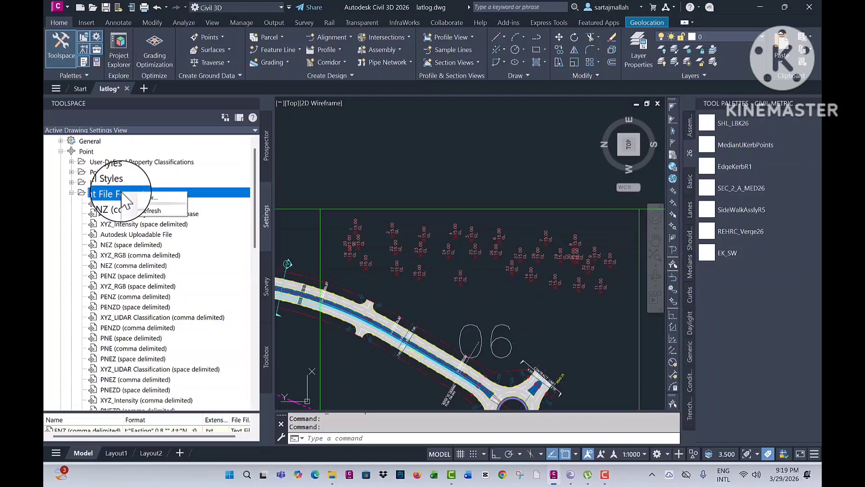
click(139, 198)
click(380, 233)
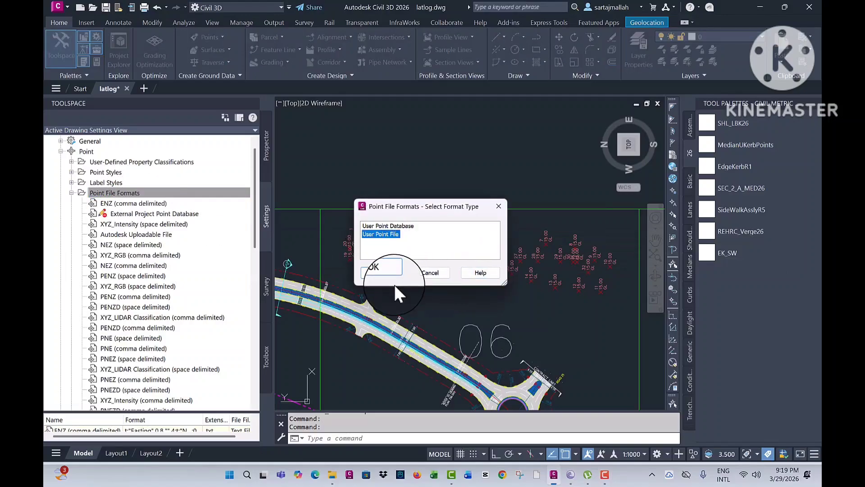
click(380, 272)
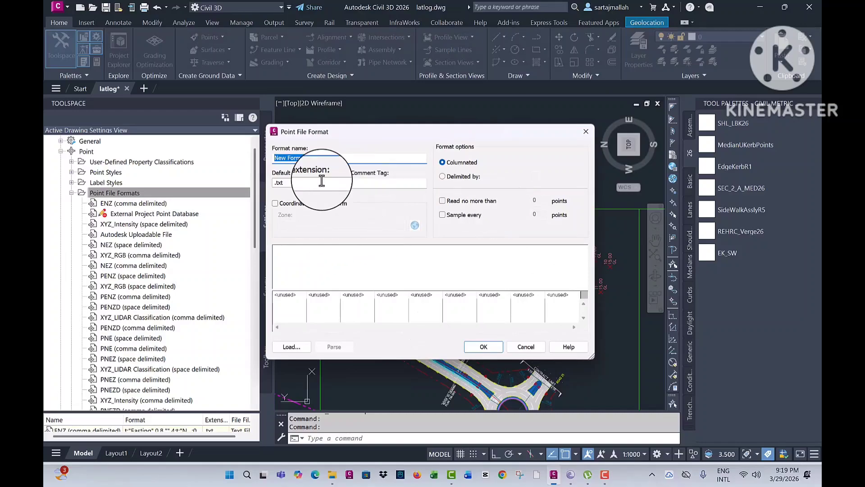
click(585, 131)
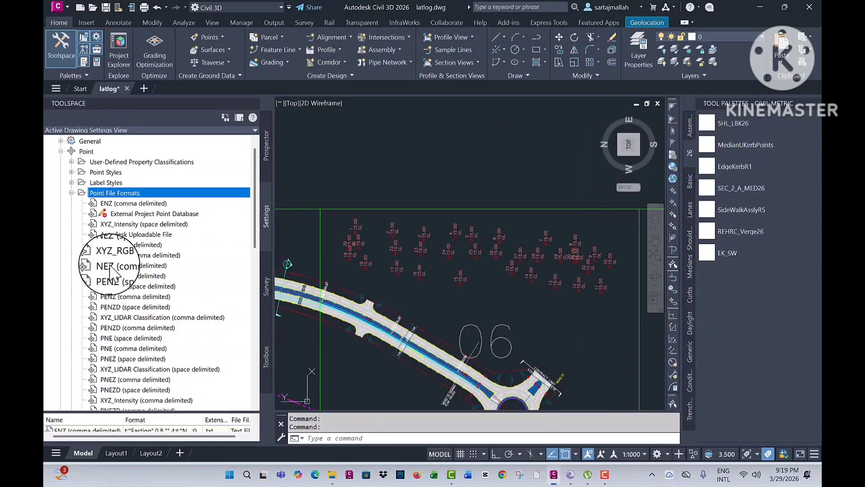
Step: Copy the PENZD (comma delimited) point file format and name the copy P-LO-L-Z-D (comma delimited)
scroll(113, 311, down, 3)
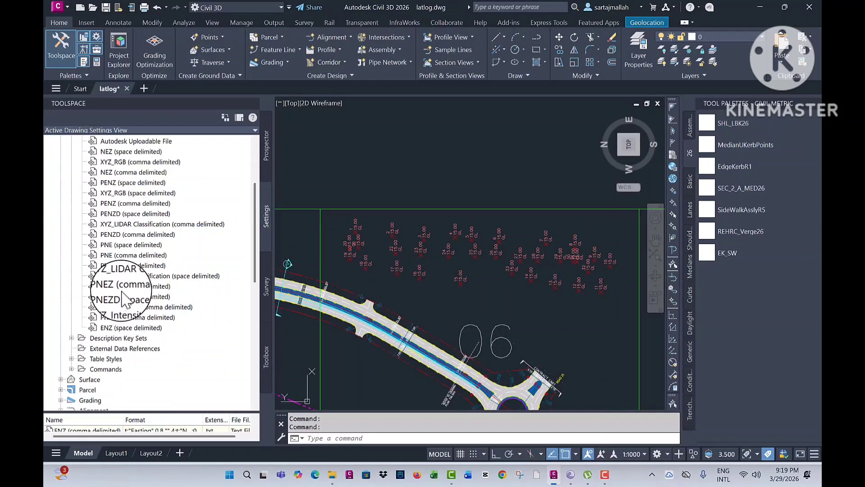
click(104, 235)
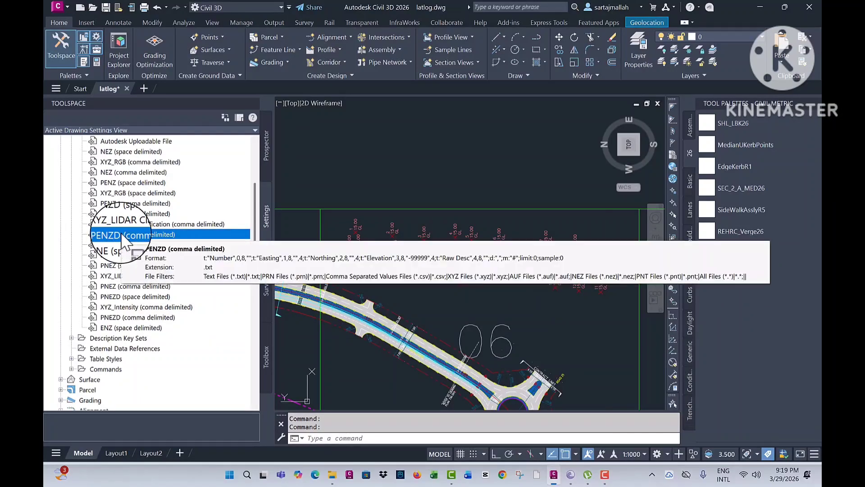
right_click(125, 234)
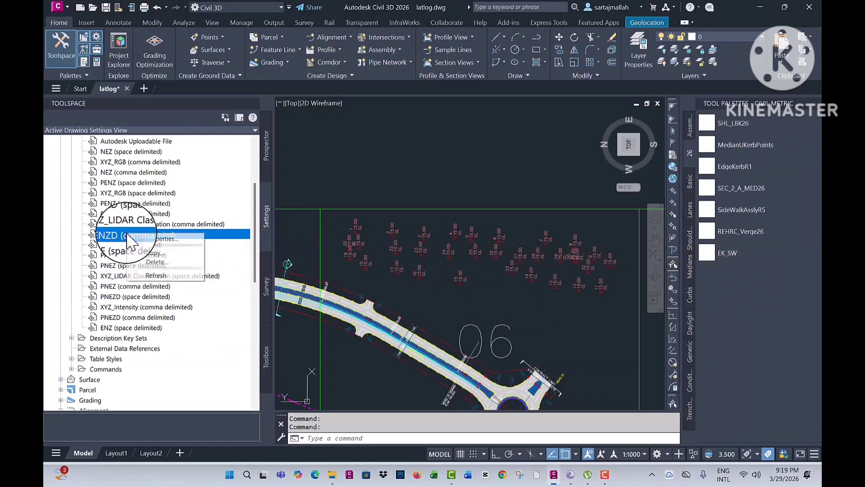
click(151, 255)
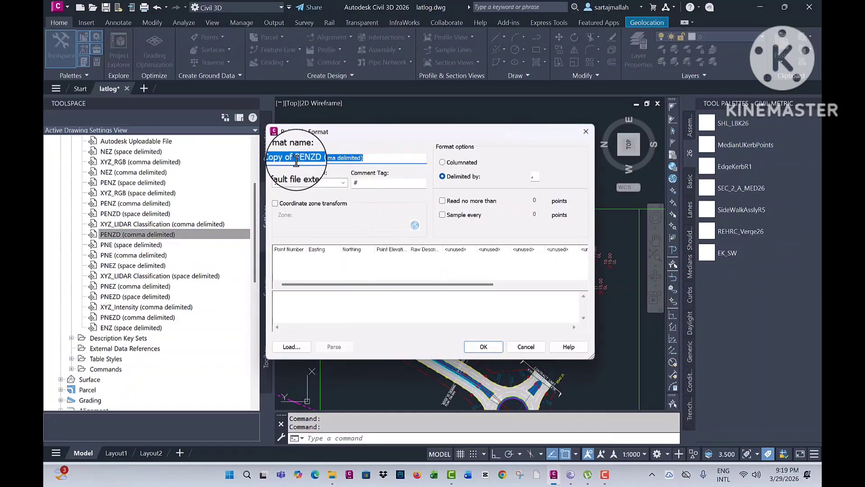
drag(296, 161, 215, 157)
key(BackSpace)
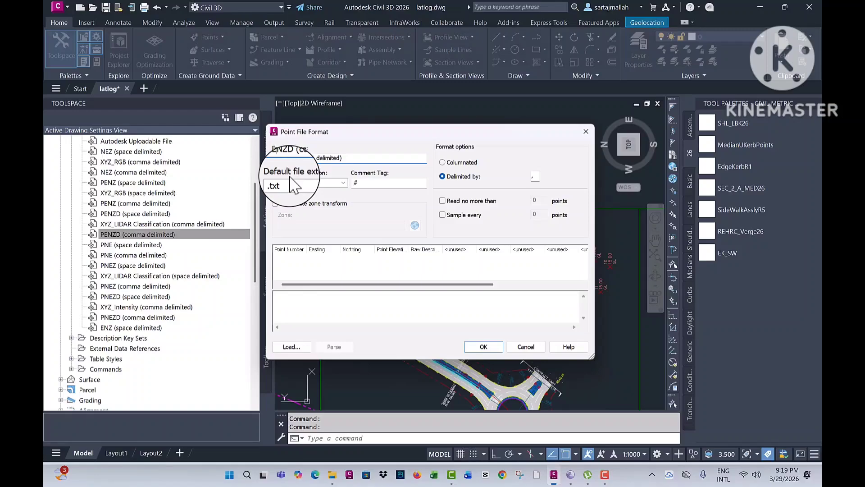
click(281, 157)
text(-L-Z-)
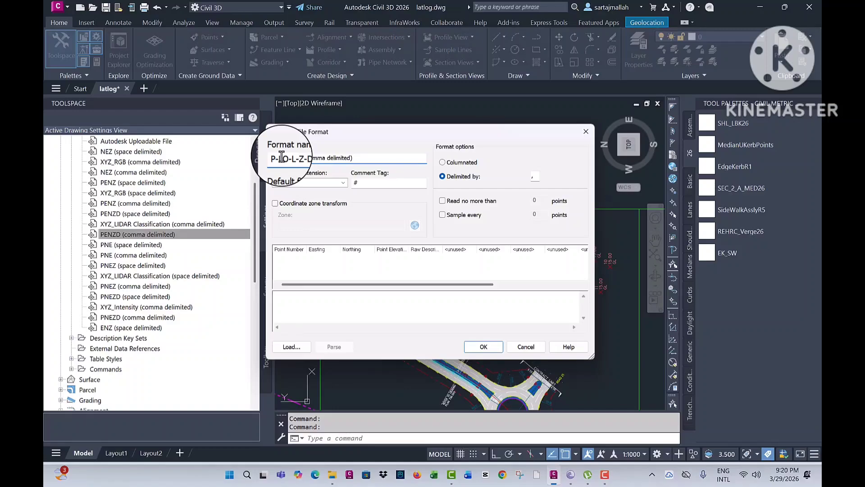
Step: Set the new format's default file extension to .csv and clear its comment tag
click(343, 182)
click(291, 197)
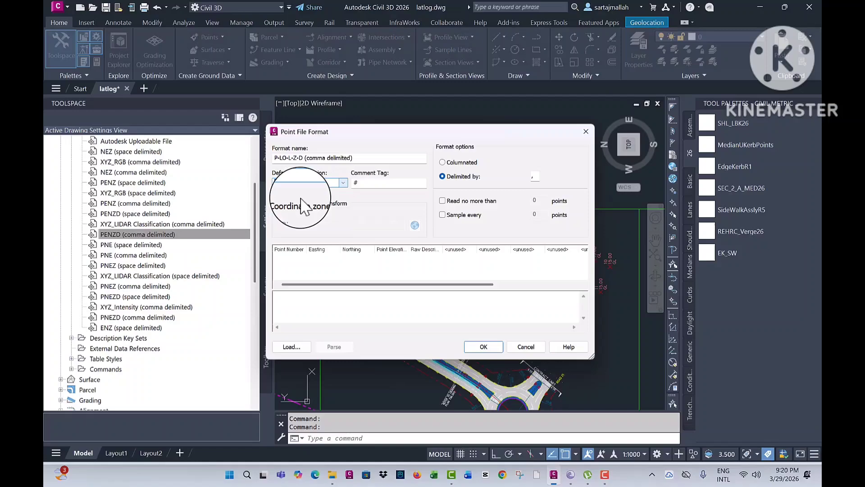
click(393, 182)
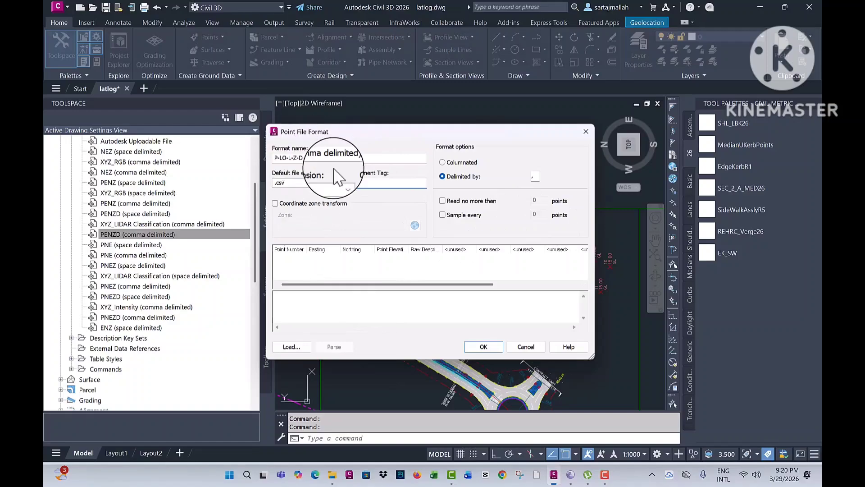
Step: Set the invalid indicator of the Point Number column to -9999
click(292, 251)
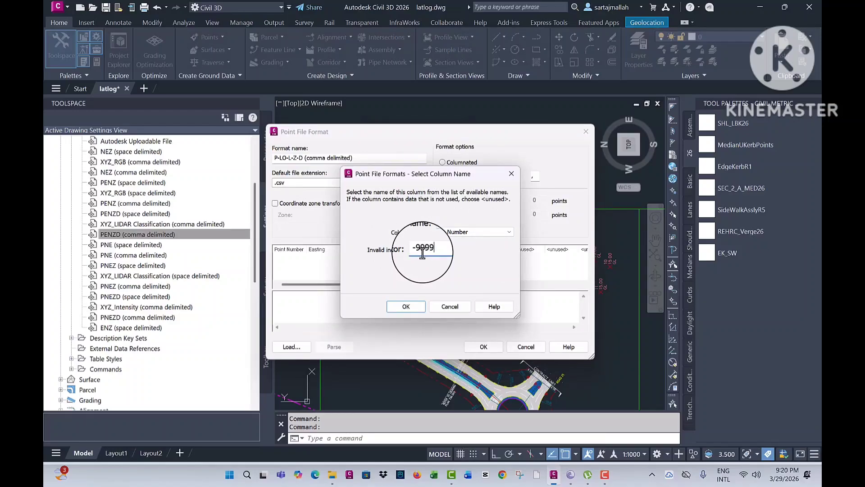
click(406, 306)
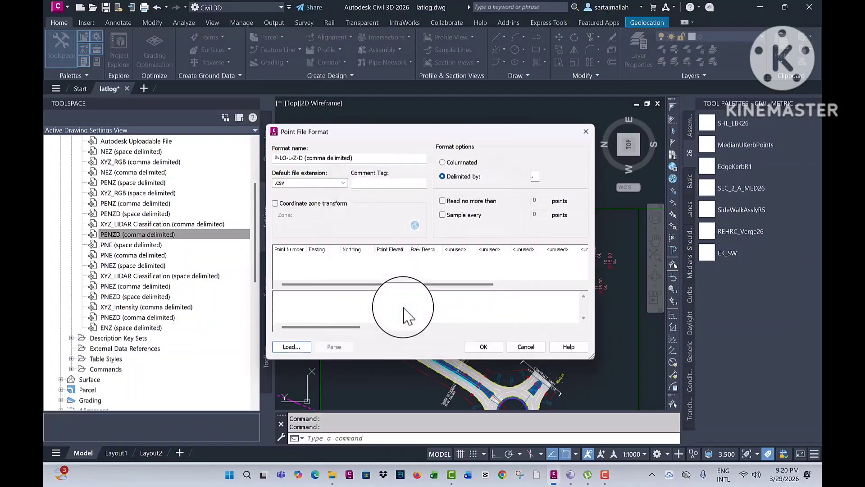
Step: Assign DECDEG Latitude to the Easting column with an invalid indicator of -9999
click(318, 251)
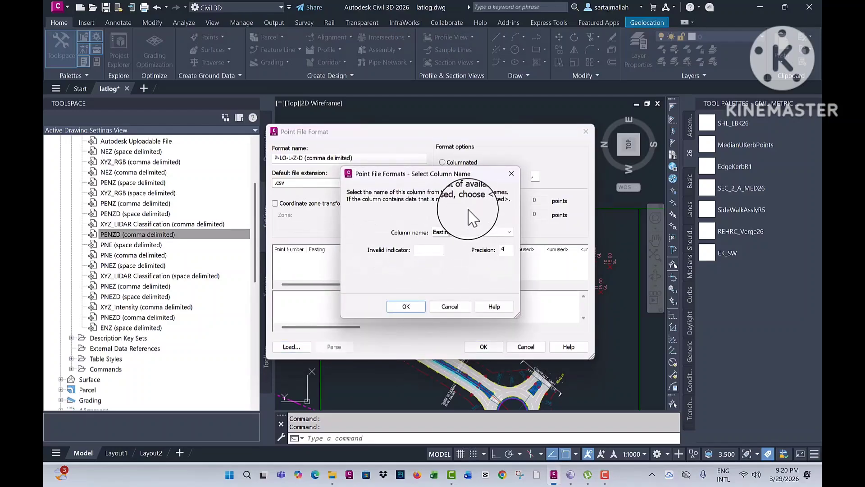
click(468, 232)
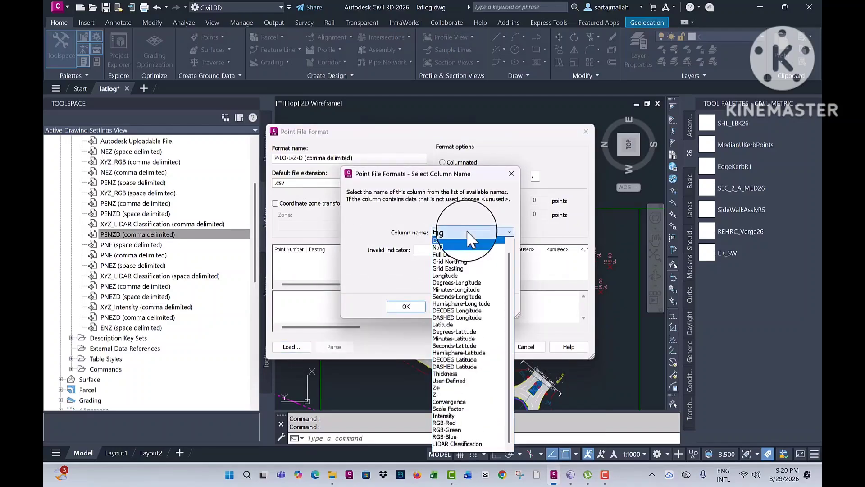
click(468, 359)
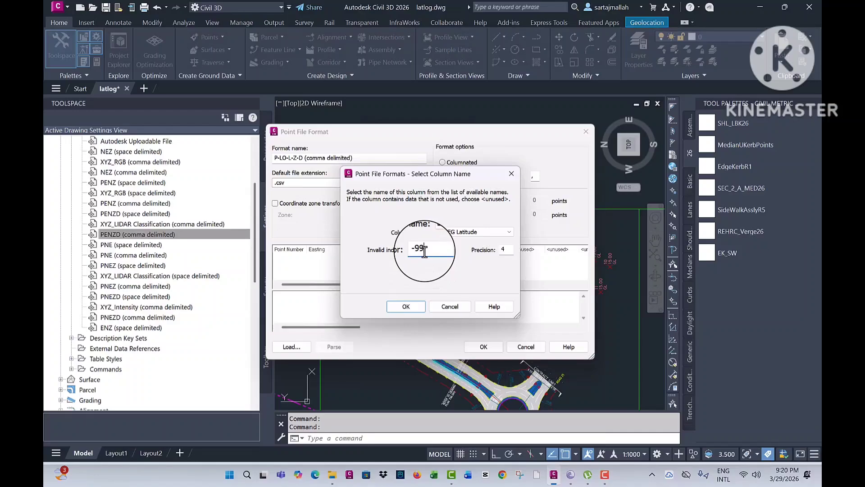
click(406, 306)
Step: Assign DECDEG Longitude to the Northing column with an invalid indicator of -9999 and a precision of 8
click(361, 252)
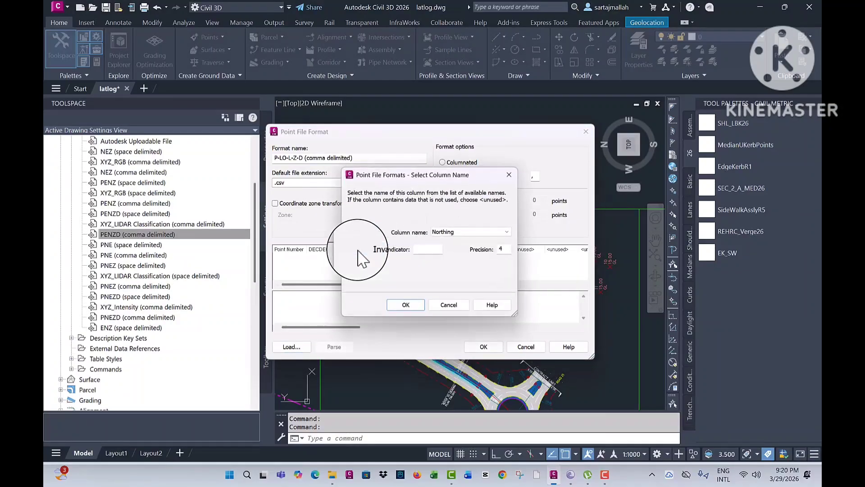
click(491, 231)
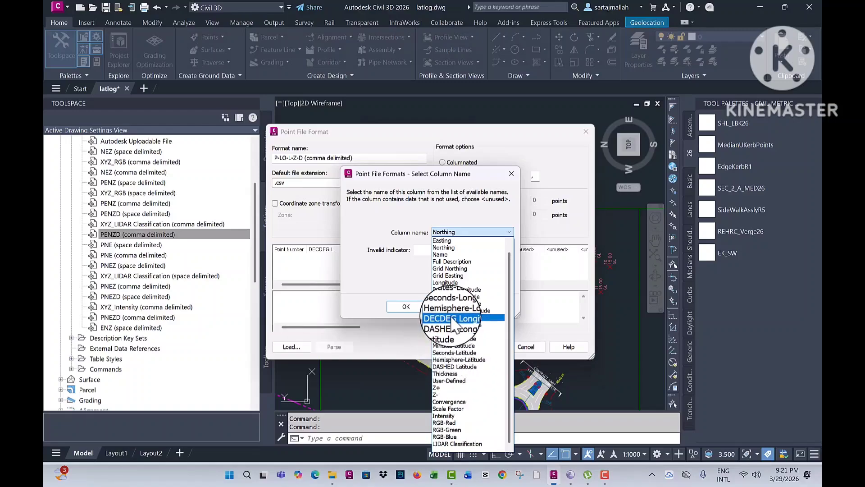
click(478, 318)
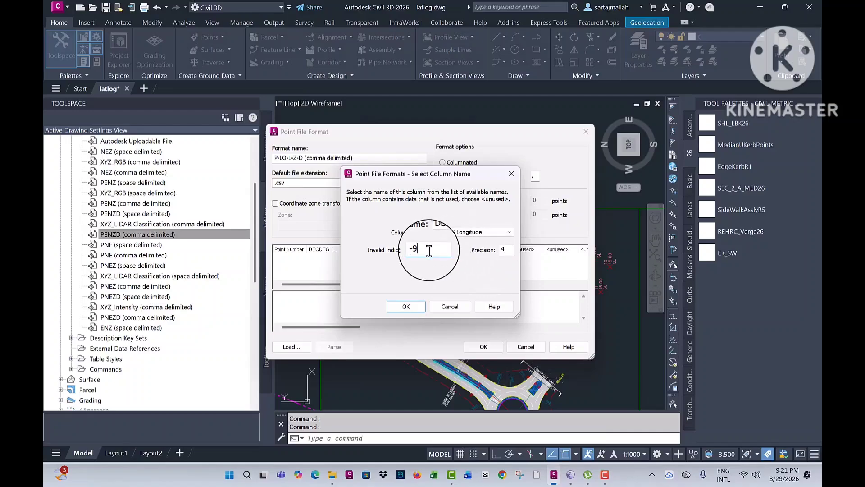
double_click(504, 250)
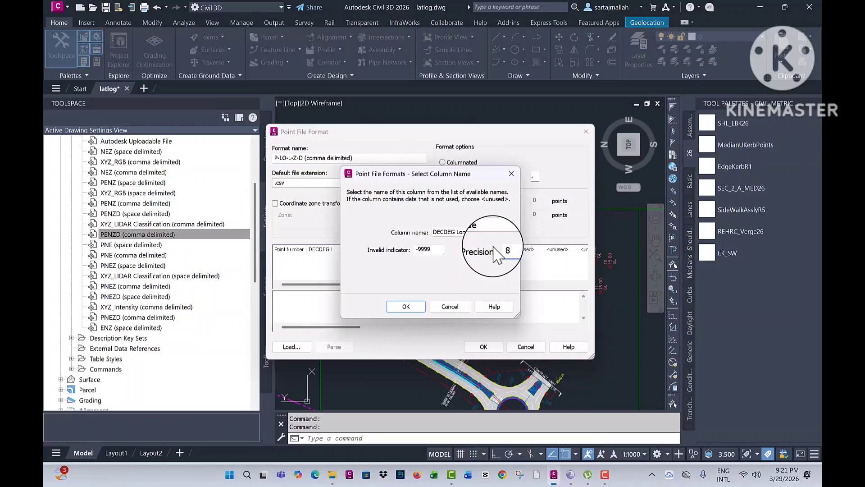
text(8)
click(406, 306)
Step: Set the precision of the DECDEG Latitude column to 8 and recheck its settings
click(324, 250)
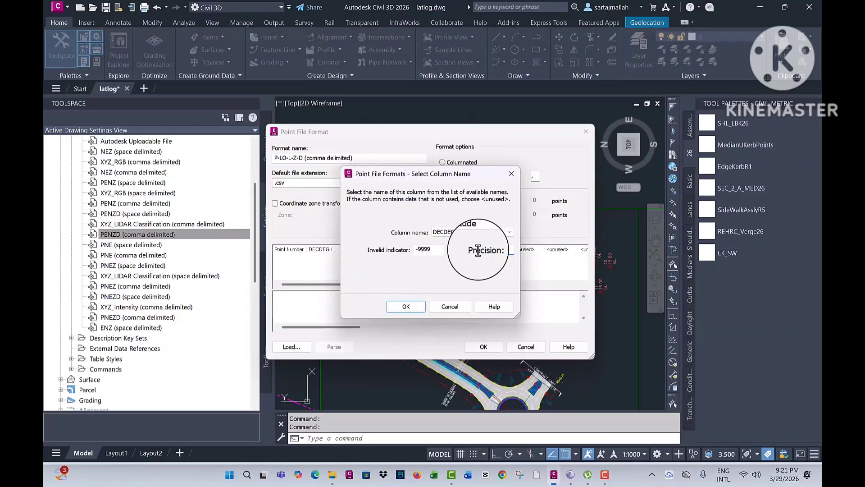
click(406, 306)
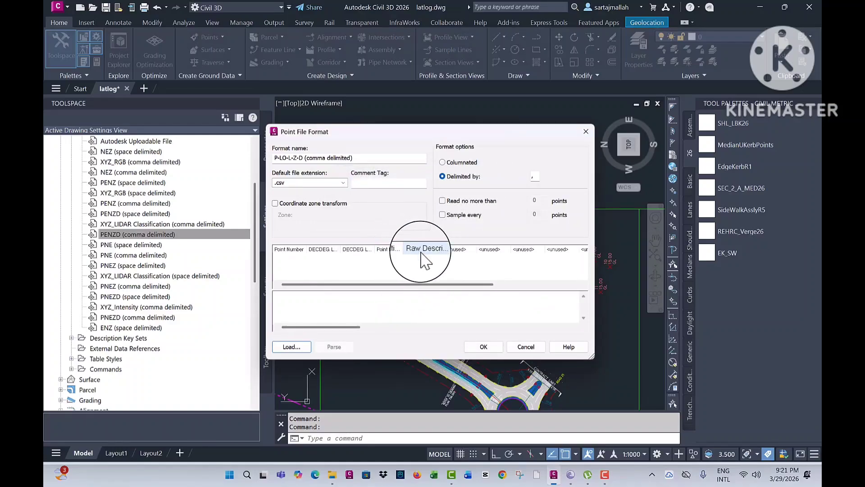
click(327, 252)
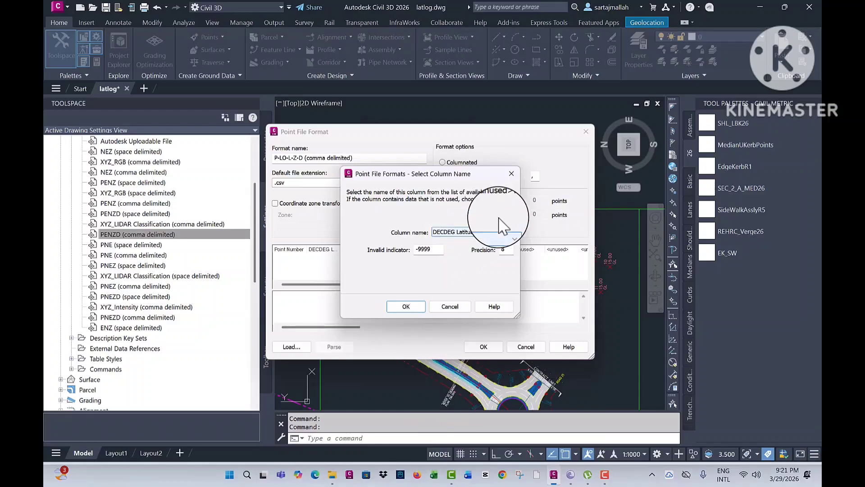
click(511, 174)
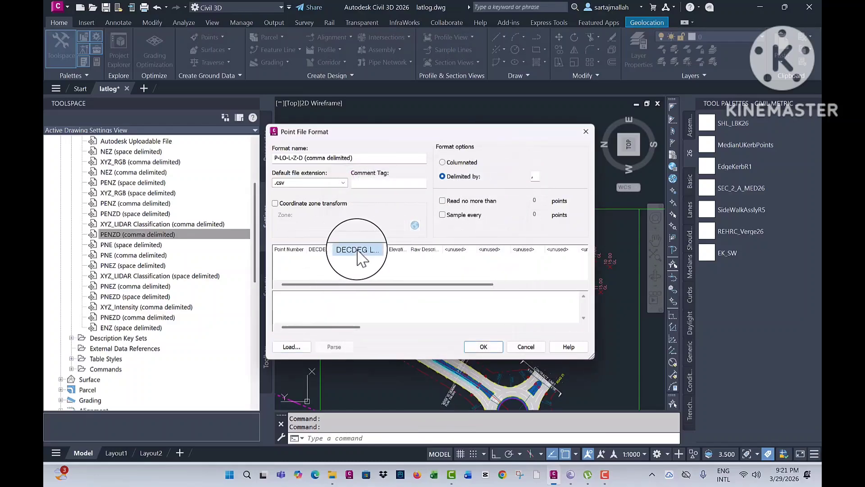
Step: Move the DECDEG Longitude column ahead of DECDEG Latitude and check the longitude, latitude and elevation column settings
drag(358, 249, 331, 254)
click(319, 252)
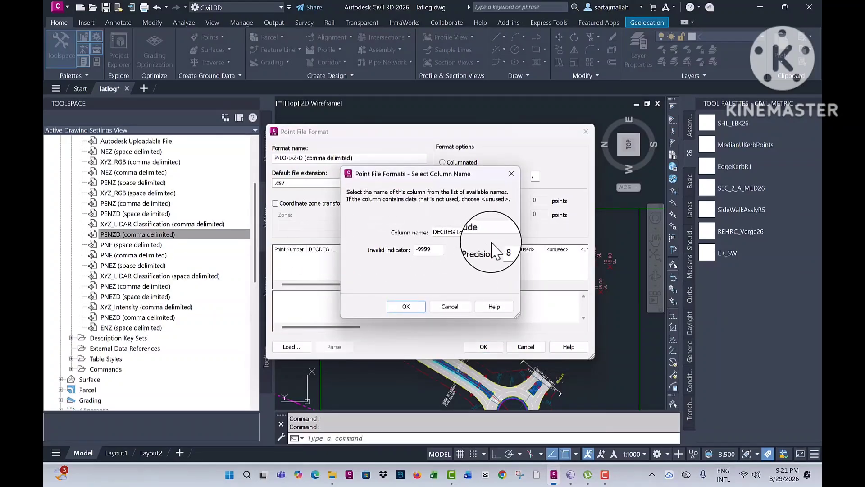
click(406, 307)
click(382, 251)
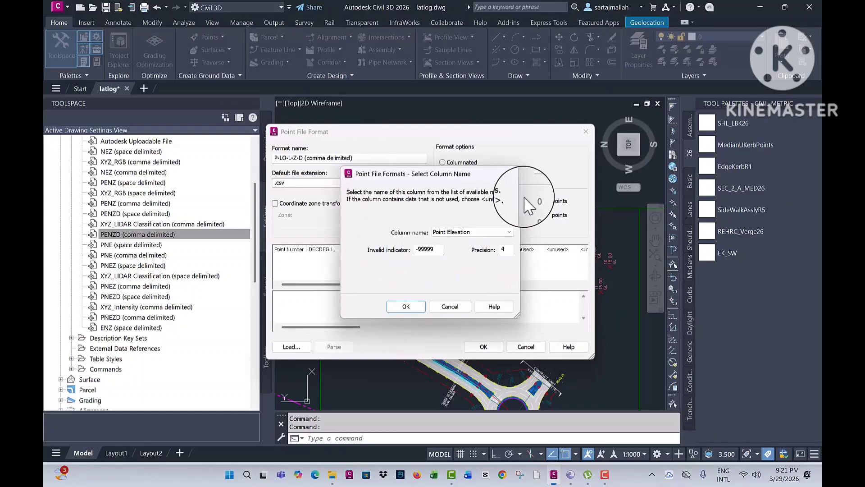
click(511, 174)
click(347, 250)
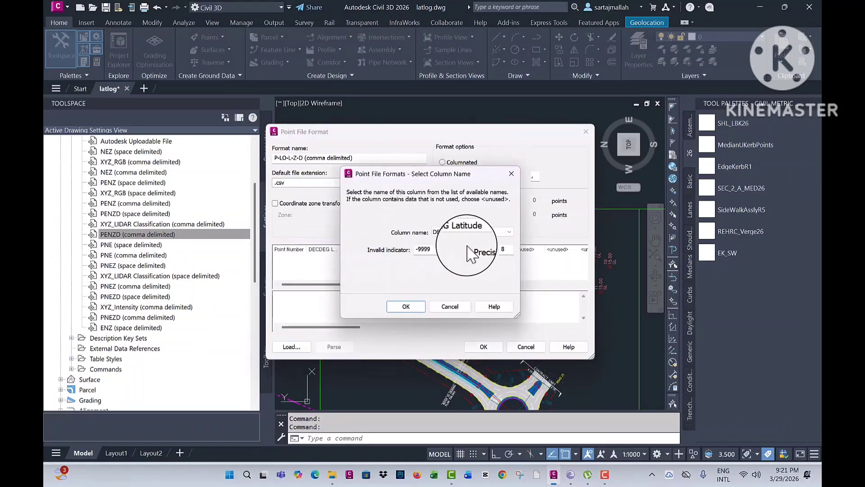
click(406, 309)
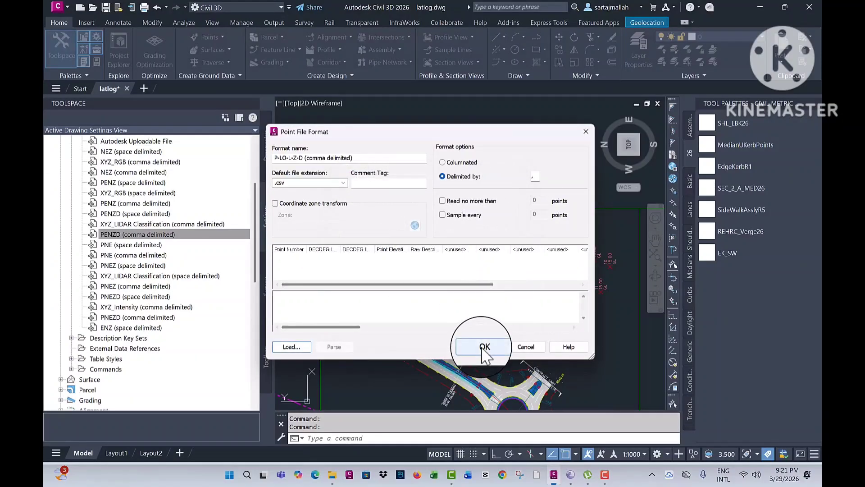
Step: Load lat-2 as the sample source file for the format and save the new point file format
click(288, 348)
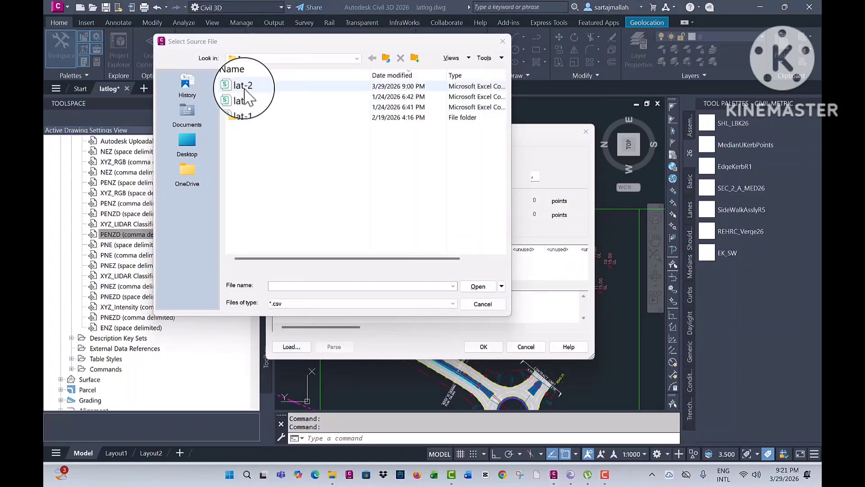
double_click(245, 91)
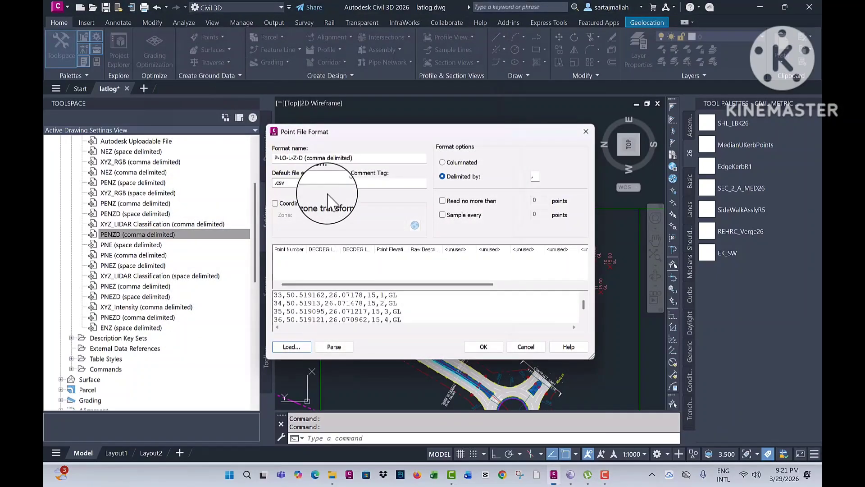
click(297, 351)
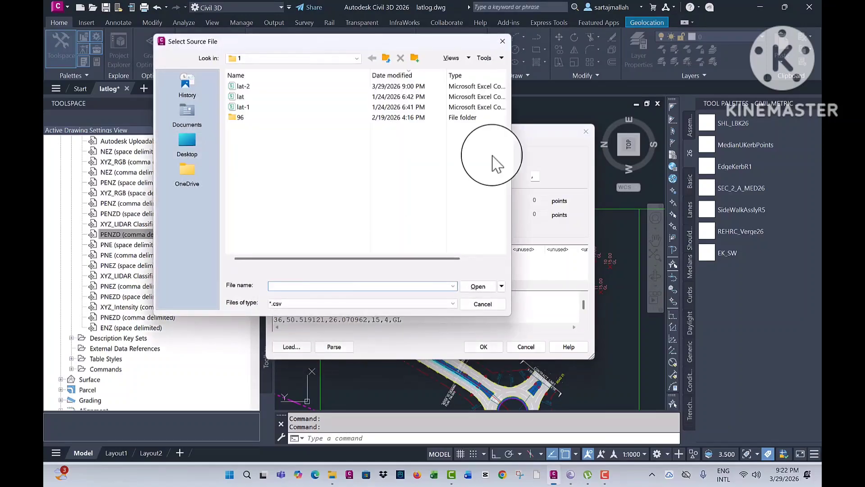
click(497, 39)
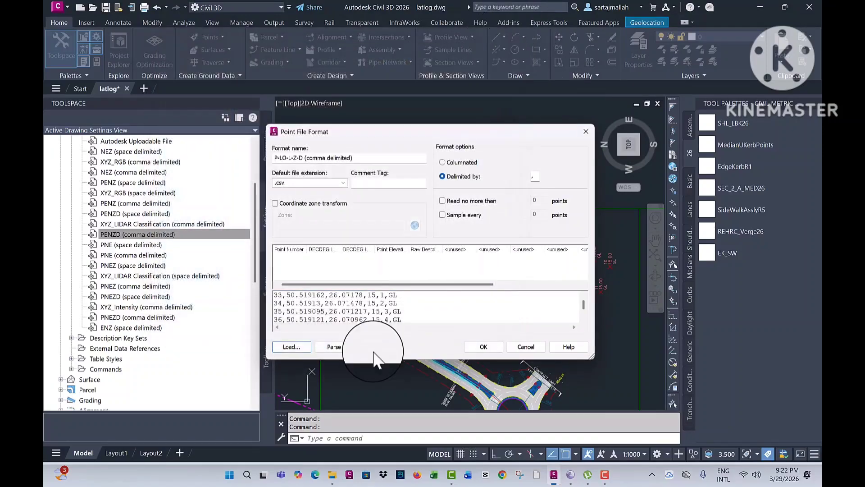
click(484, 346)
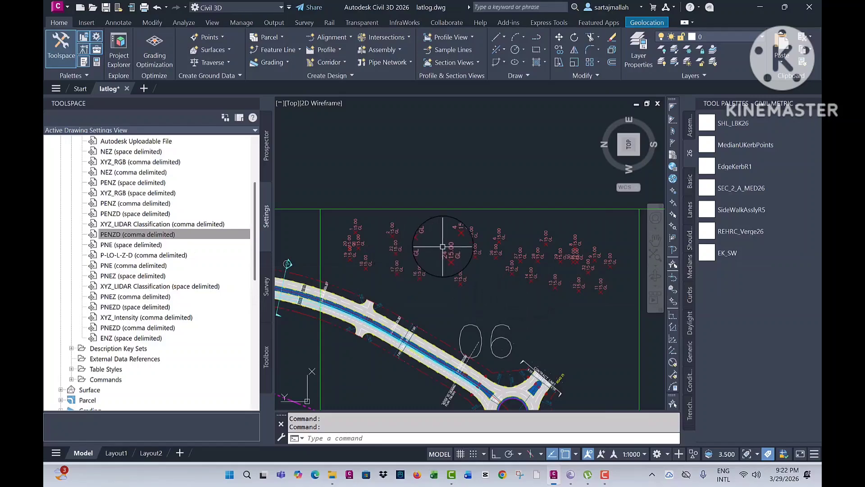
Step: Erase points 3 to 6, 15, 16 and 23 to 26 from the middle of the existing point cluster
scroll(442, 246, up, 2)
click(532, 341)
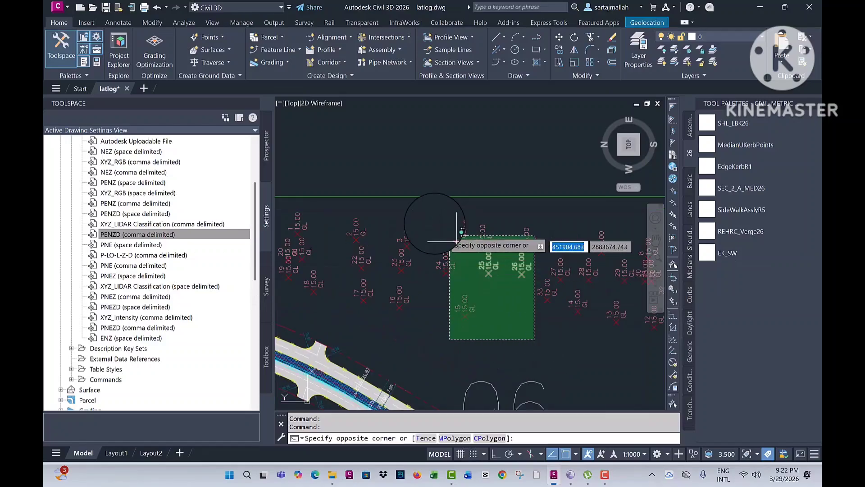
click(393, 216)
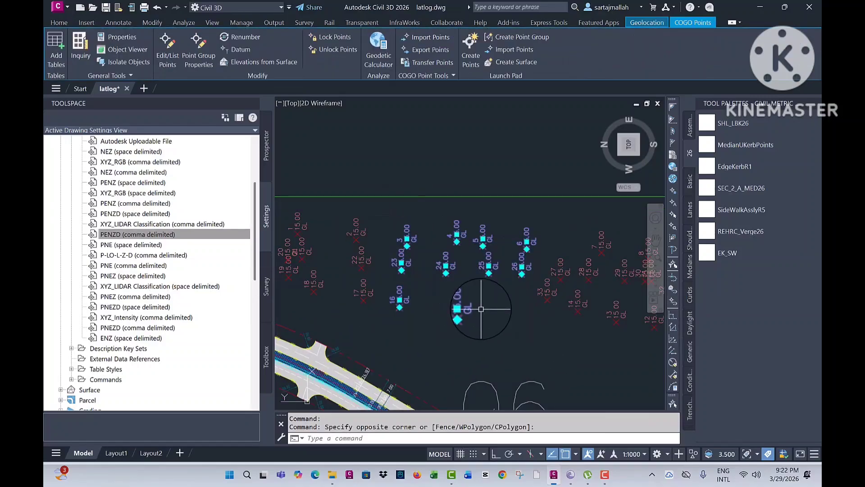
scroll(481, 310, down, 2)
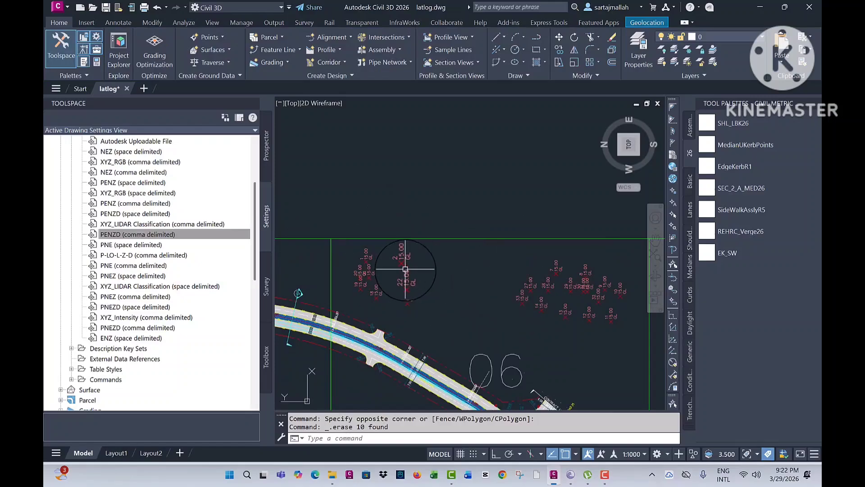
Step: Start a point import from the point creation tools and add lat-2.csv as the source file
click(216, 40)
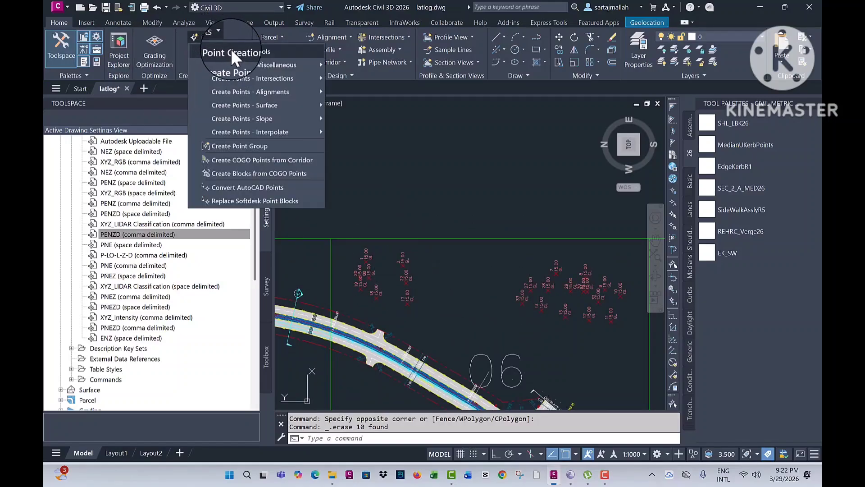
click(231, 48)
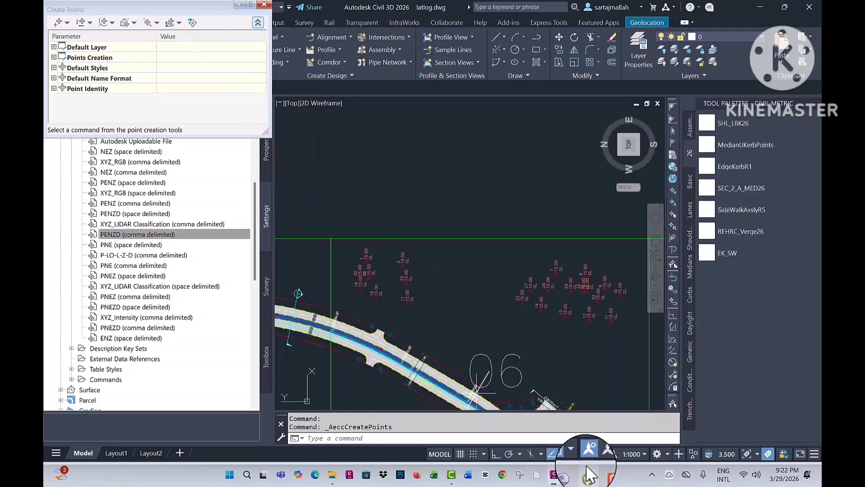
click(606, 475)
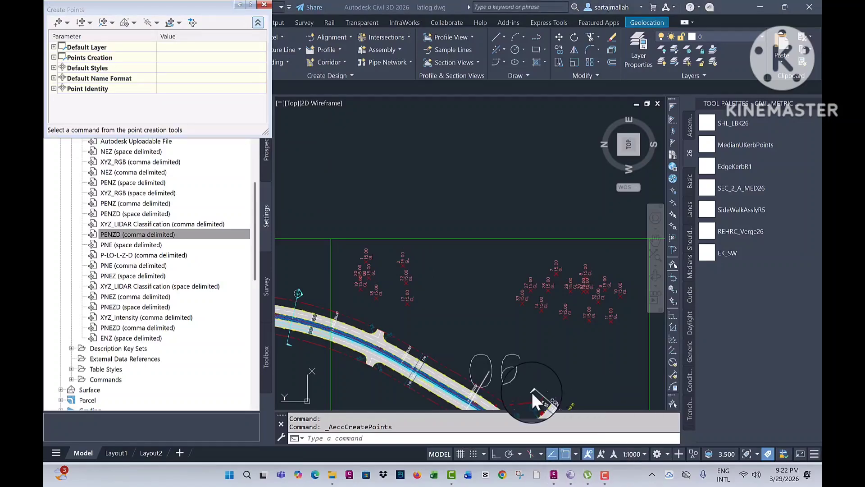
click(192, 22)
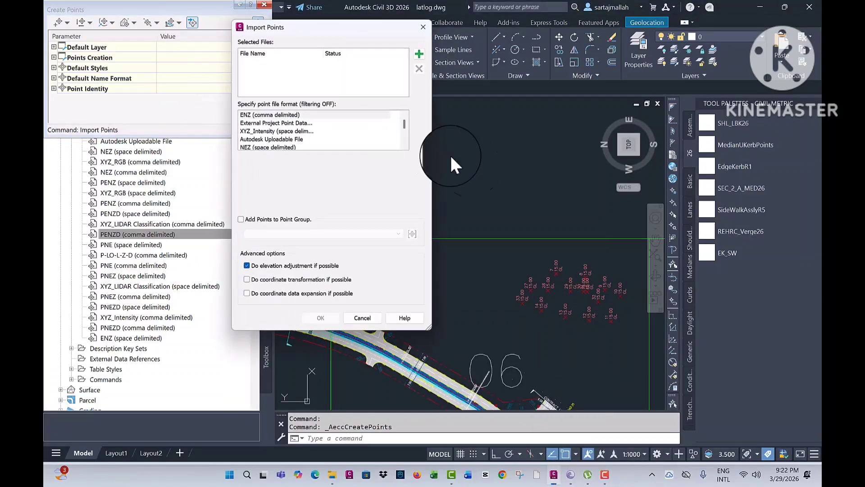
click(419, 54)
click(244, 87)
double_click(243, 87)
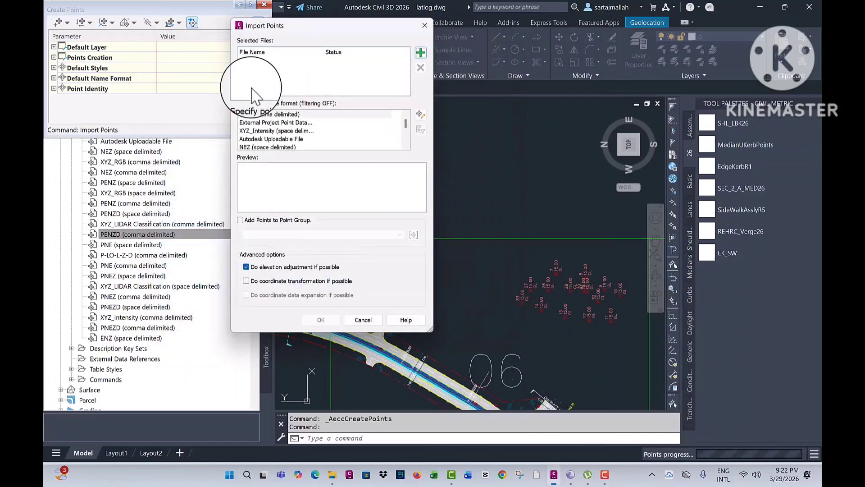
Step: Import the points with the P-LO-L-Z-D (comma delimited) format, using the next point number for all duplicates
click(406, 145)
click(406, 145)
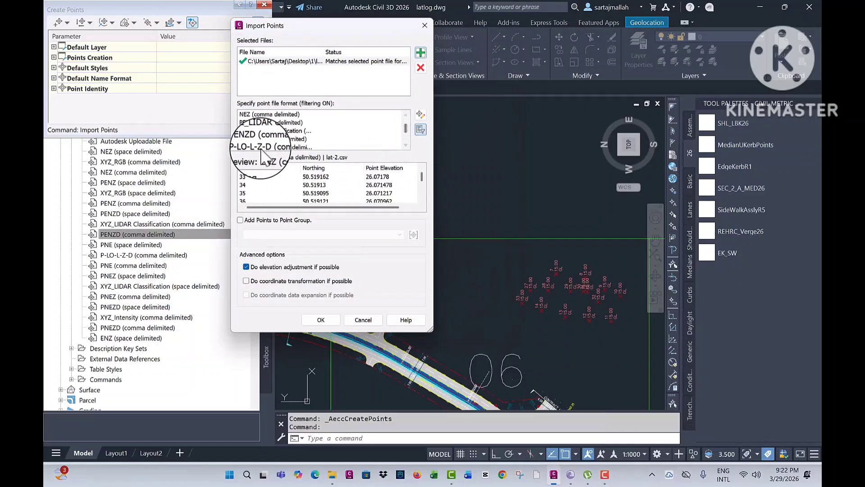
click(404, 143)
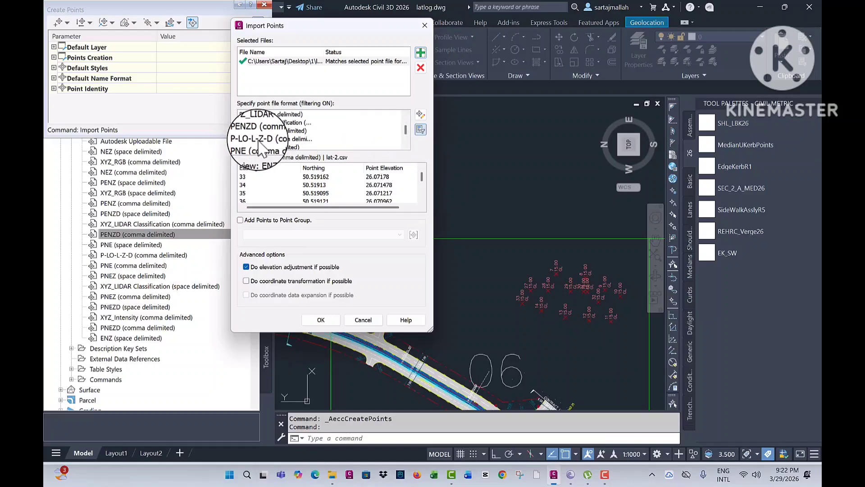
click(268, 140)
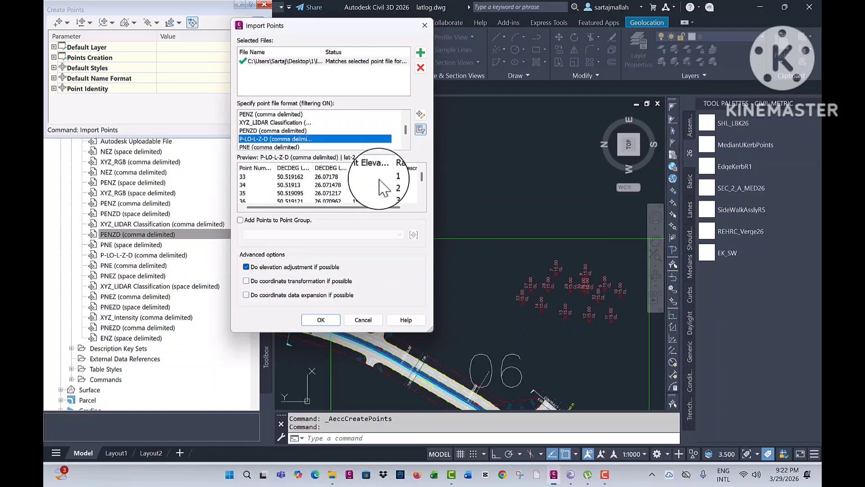
click(322, 320)
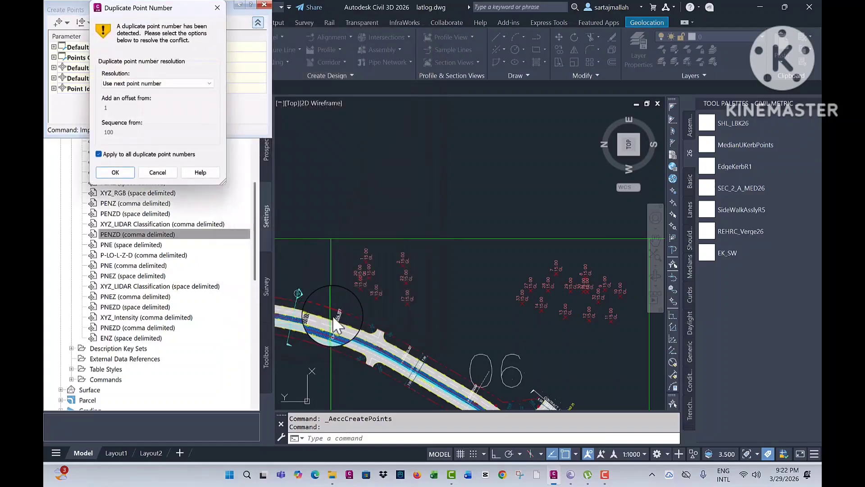
click(115, 172)
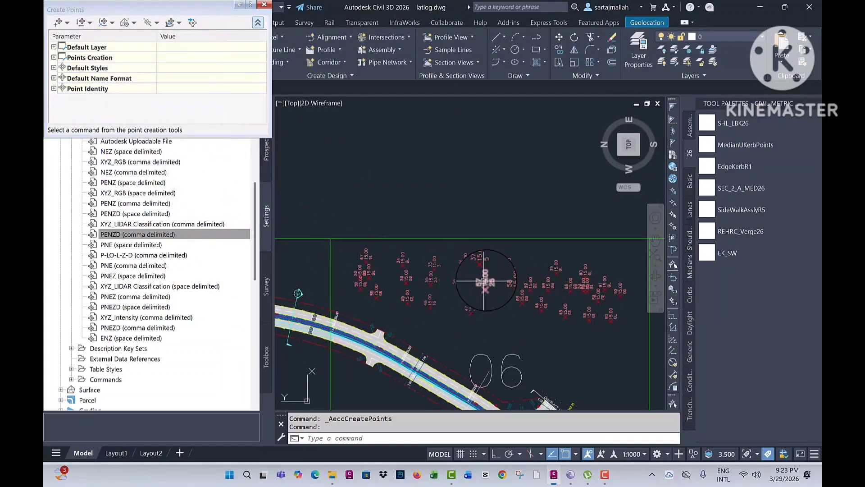
Step: Select imported point 37 and examine the imported points around it
scroll(482, 265, up, 4)
click(485, 262)
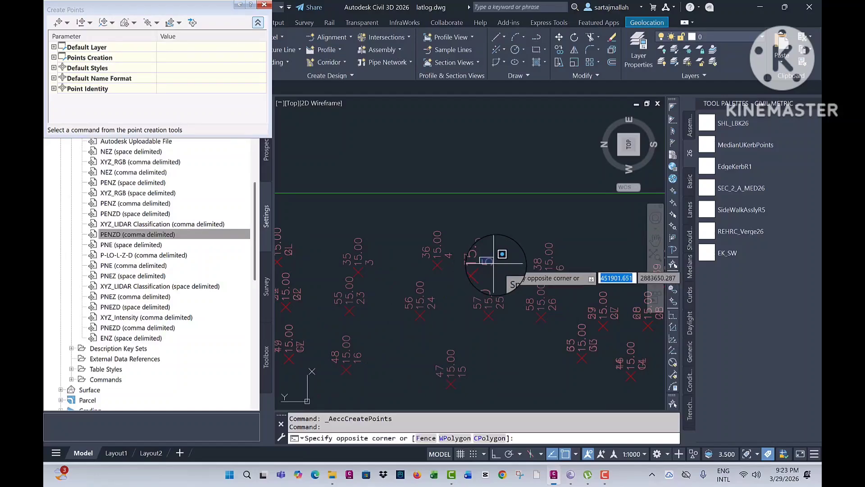
scroll(498, 270, down, 4)
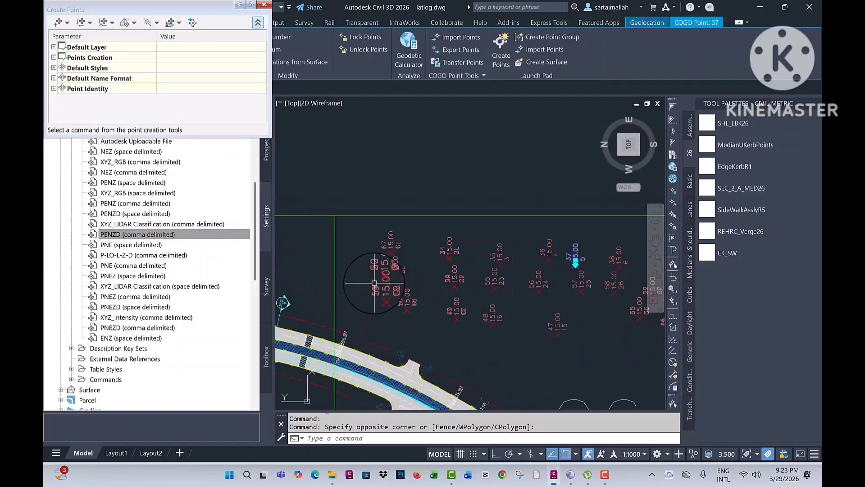
Step: Move the label of point 52 up and away from its marker, clear of the overlapping point 20 label
scroll(374, 248, up, 6)
click(415, 309)
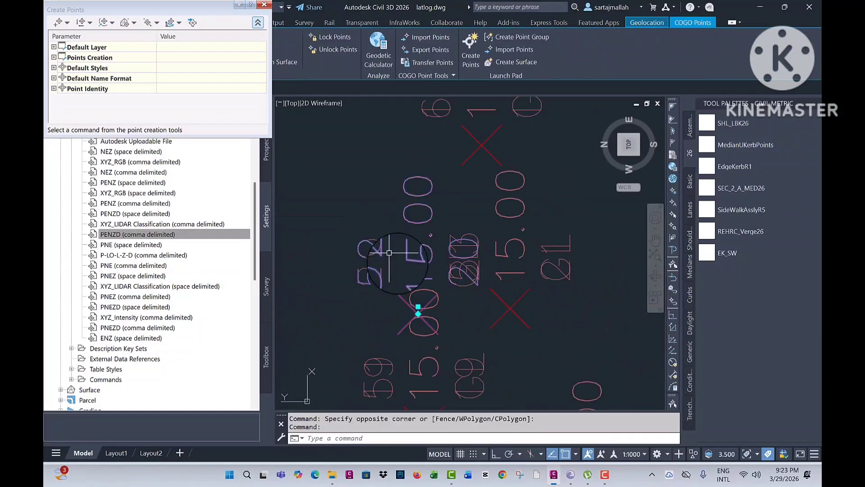
click(419, 307)
scroll(478, 276, down, 4)
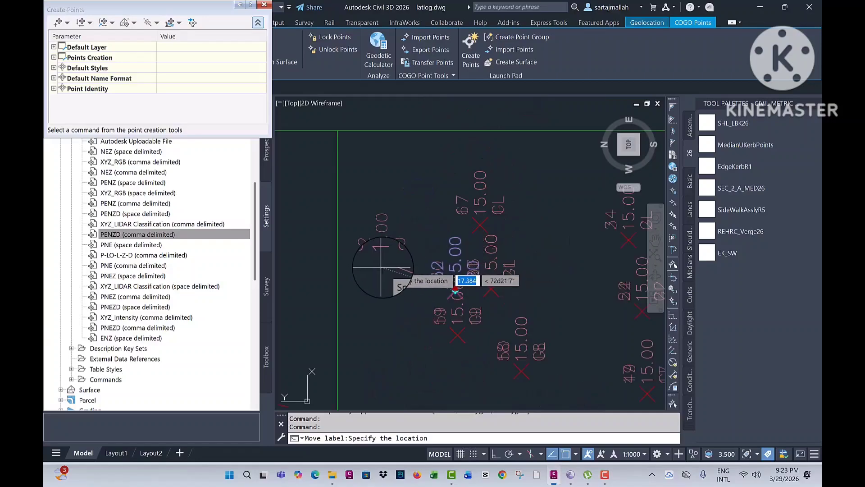
click(382, 267)
key(Escape)
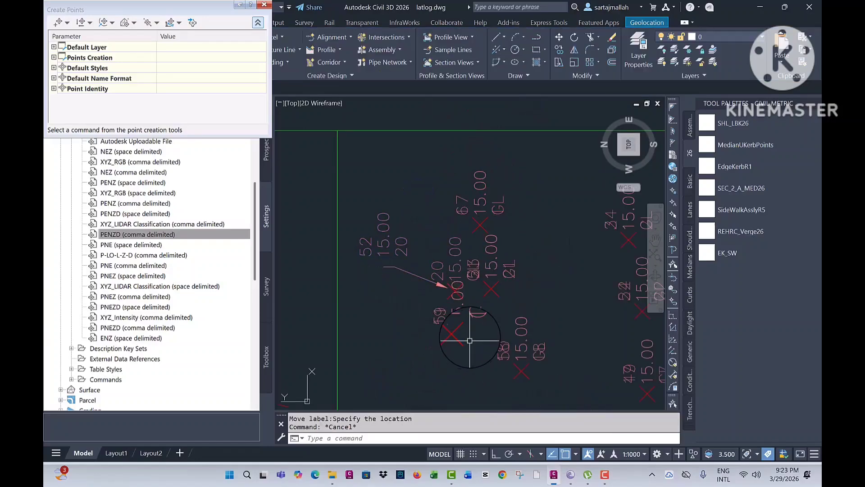
Step: Move the label of point 20 off the marker it shares with point 52, placing it just below the moved point 52 label
click(458, 254)
click(446, 267)
click(455, 284)
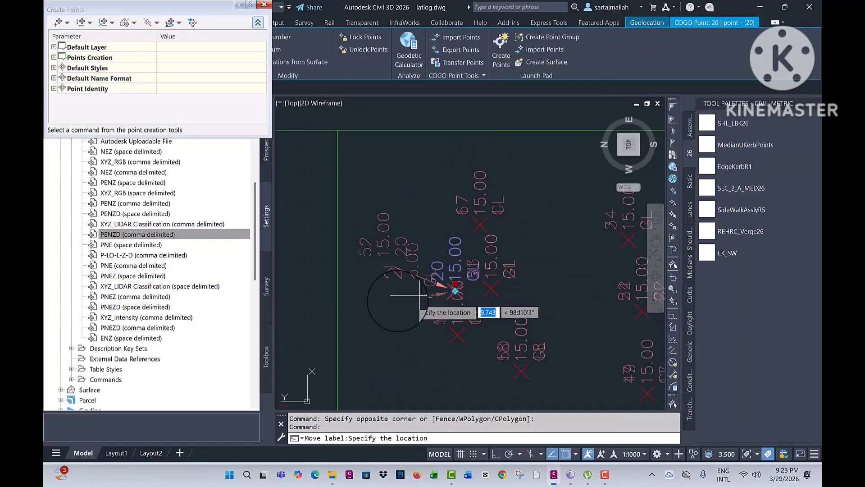
click(371, 305)
key(Escape)
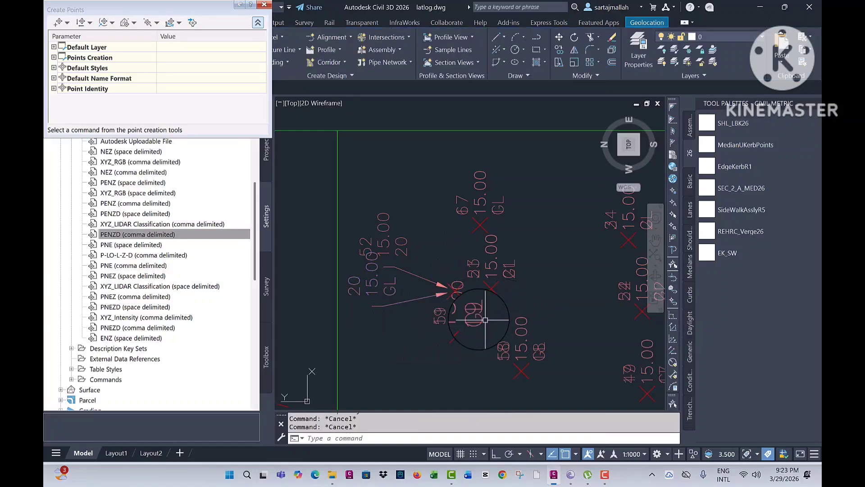
Step: Pull the label of point 51 down and away from its marker to separate it from the overlapping label
click(458, 330)
click(457, 326)
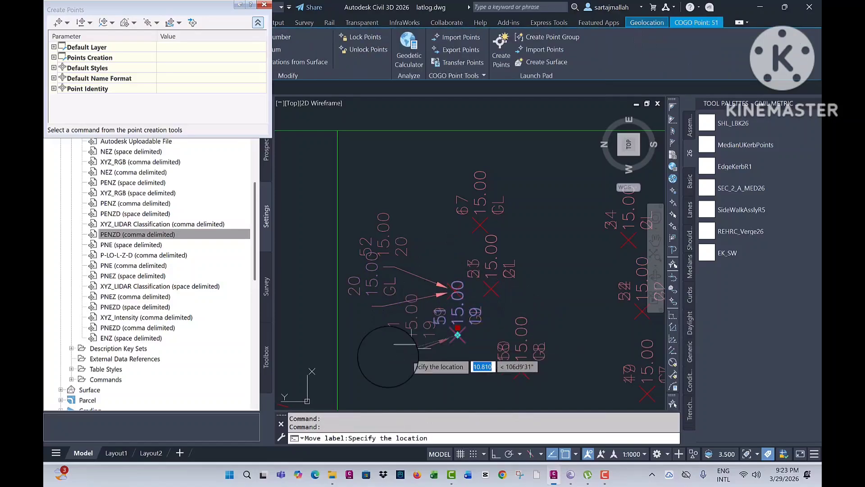
click(375, 384)
Step: Move the label of point 43 down into the empty area, away from the overlapping point 11 label
scroll(493, 210, down, 5)
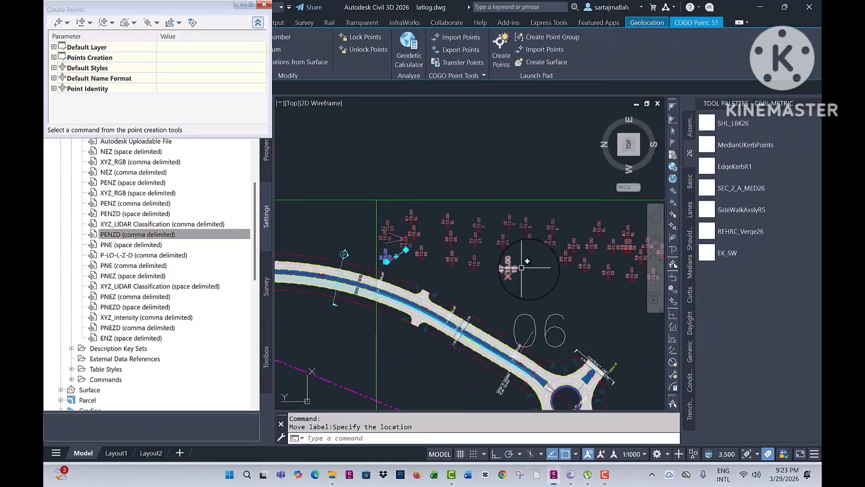
scroll(404, 216, up, 2)
scroll(521, 222, up, 4)
click(531, 223)
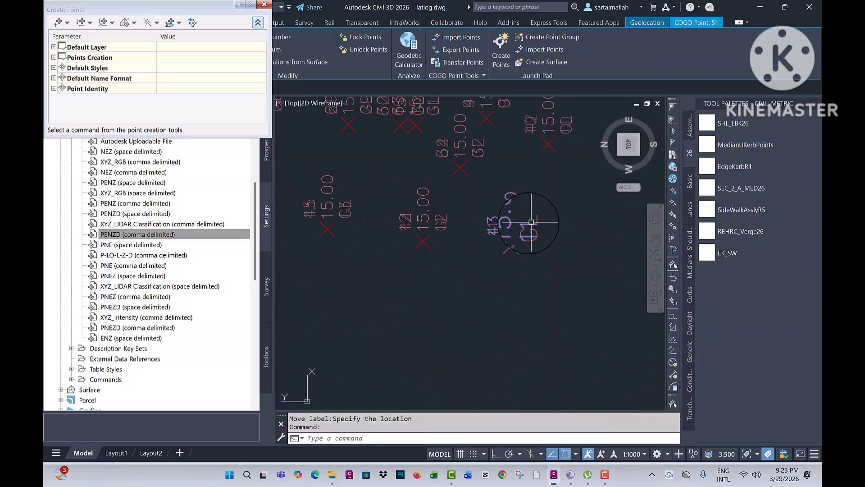
click(510, 237)
click(423, 398)
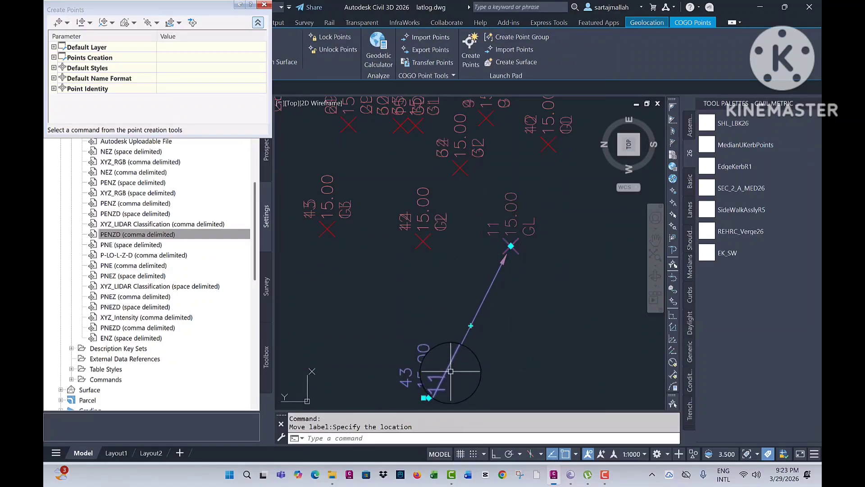
scroll(505, 312, down, 6)
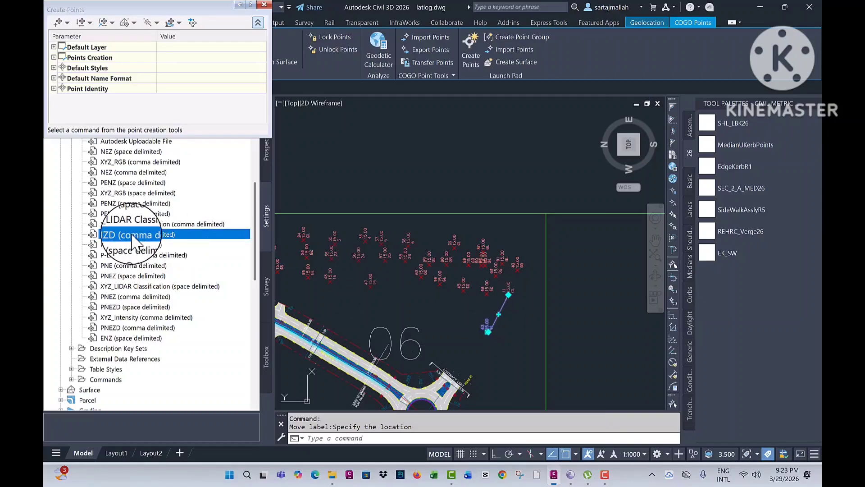
Step: Close the point creation tools and rename the P-LO-L-Z-D (comma delimited) point file format as P-LO-LT-Z-D (comma delimited)
click(264, 4)
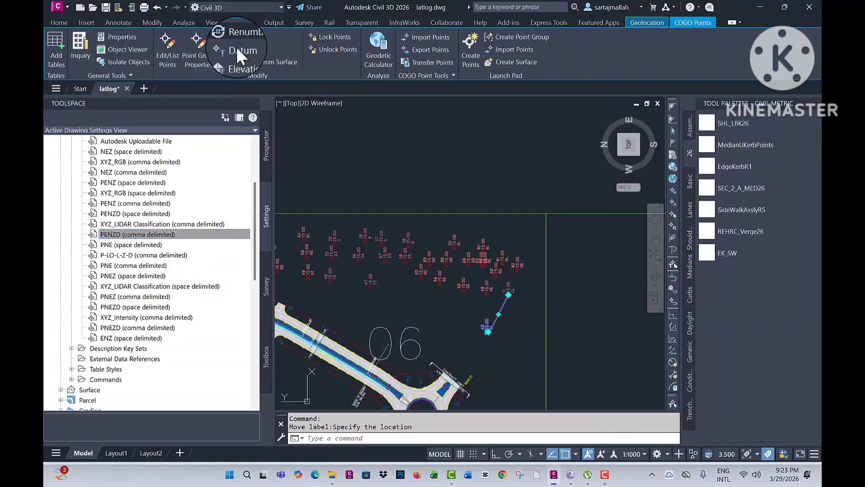
right_click(133, 258)
click(175, 265)
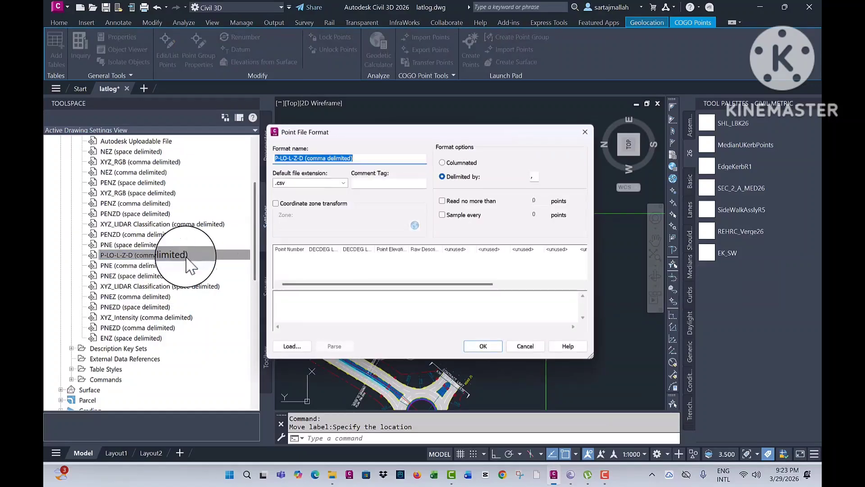
click(290, 158)
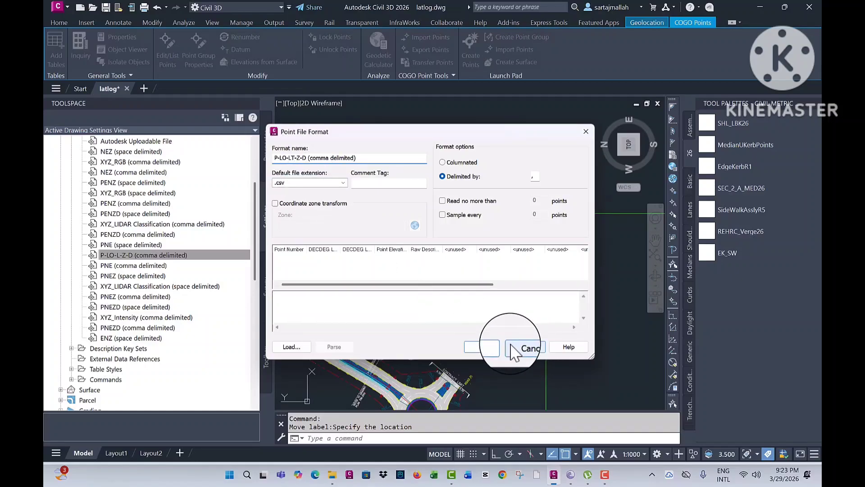
click(483, 346)
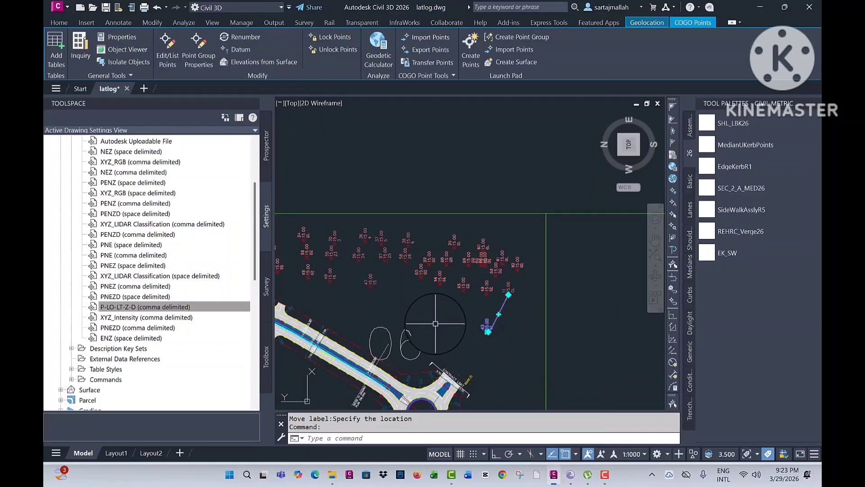
click(604, 475)
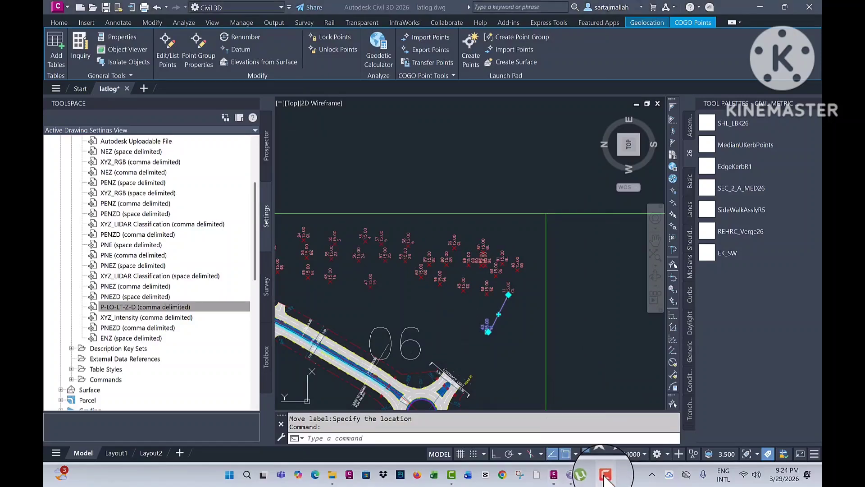